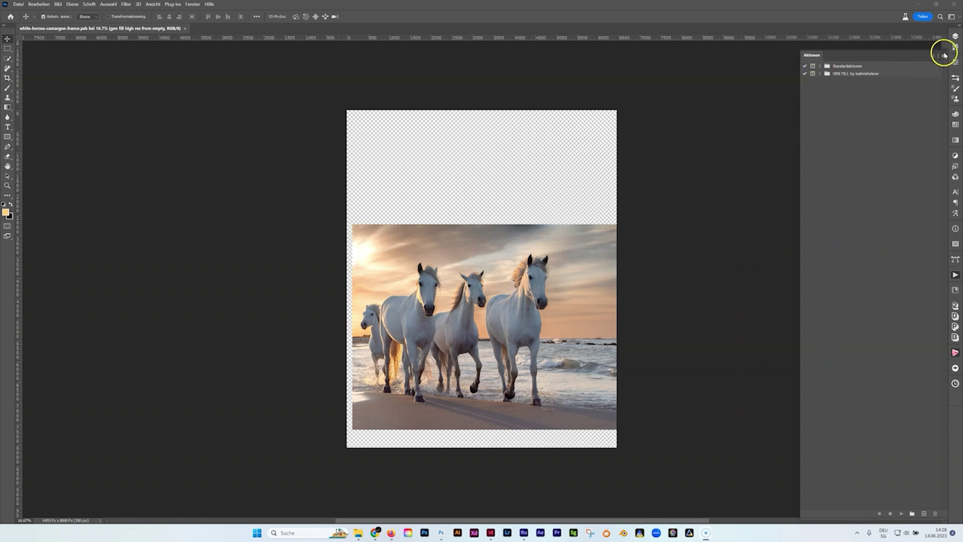
# Check the Actions panel menu, then expand the GEN FILL by kathrinfederer set to list its AI Gen Expansion actions
pyautogui.click(944, 56)
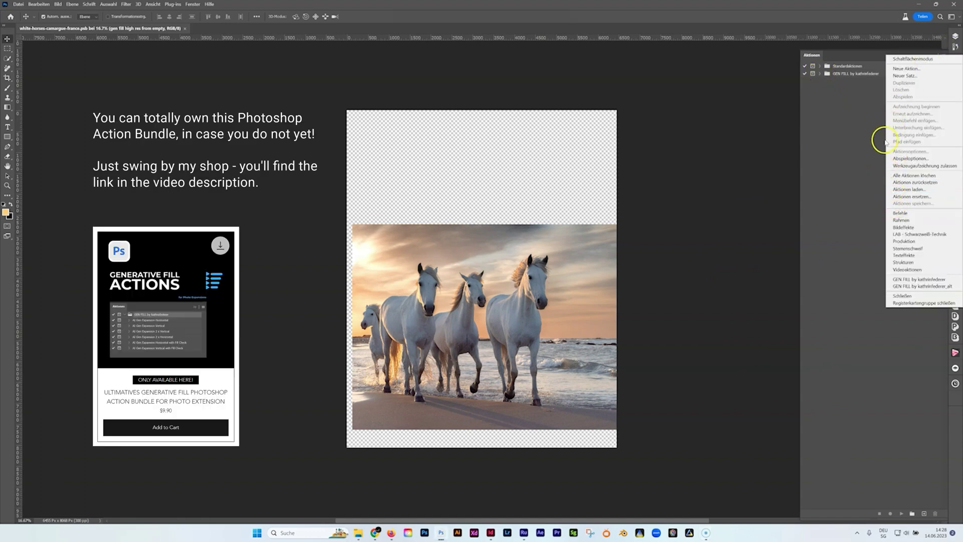
pyautogui.click(854, 58)
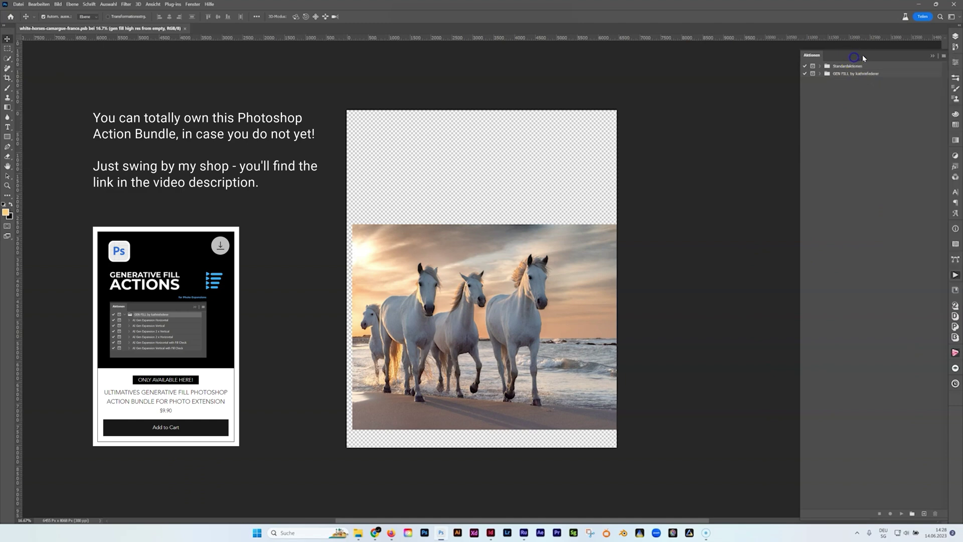
pyautogui.click(944, 58)
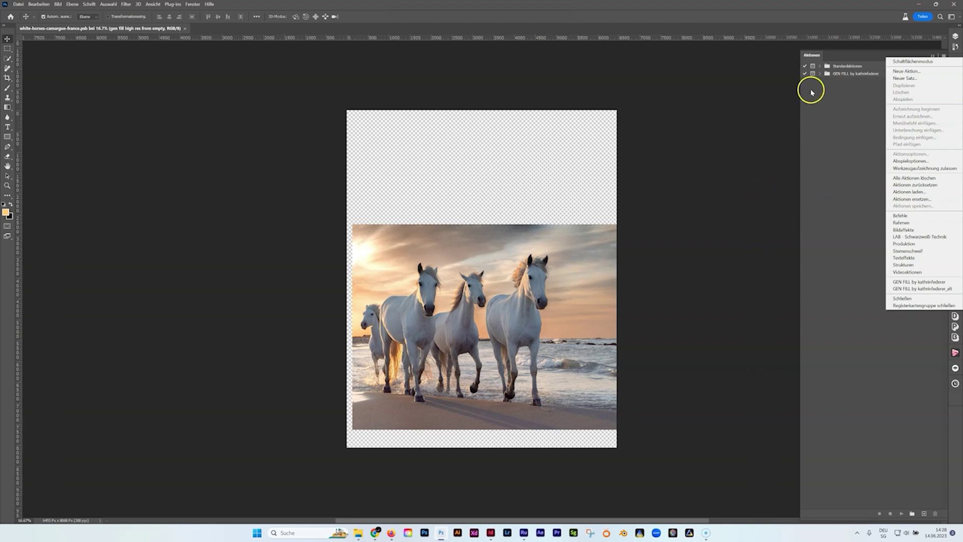
pyautogui.click(826, 62)
pyautogui.click(820, 73)
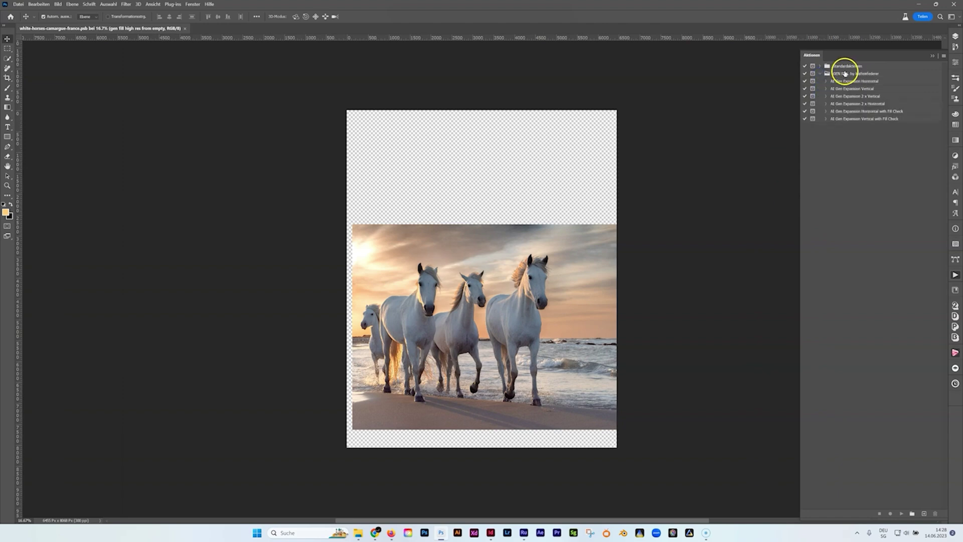
pyautogui.click(821, 74)
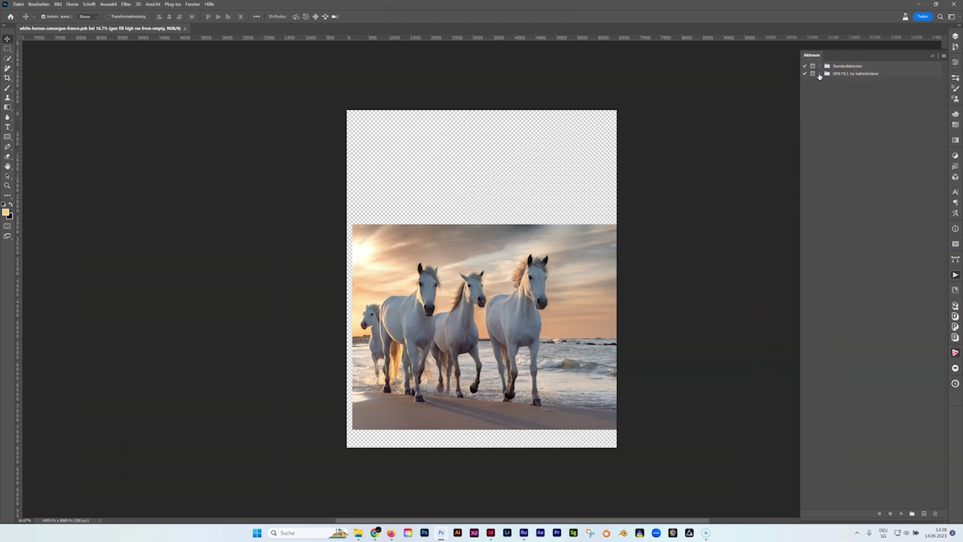
pyautogui.click(820, 74)
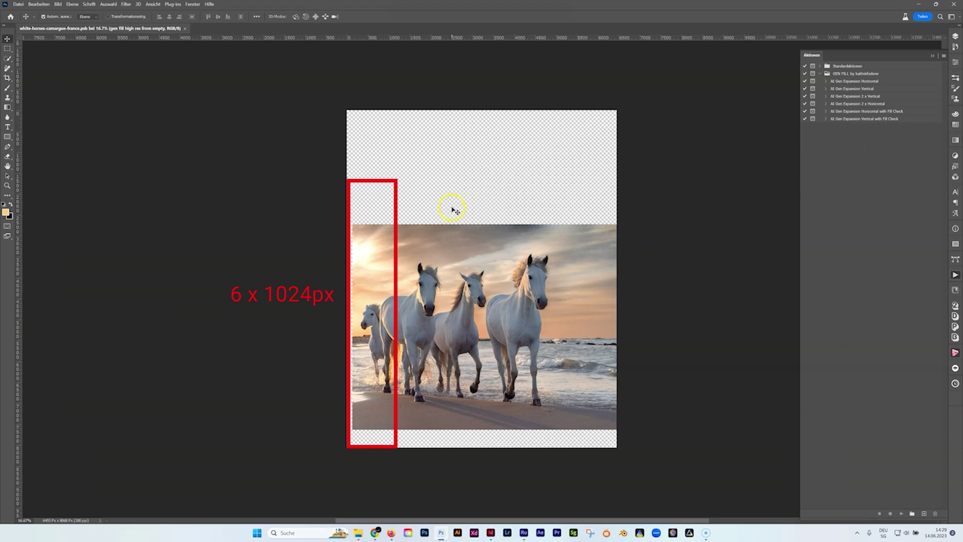
pyautogui.click(846, 96)
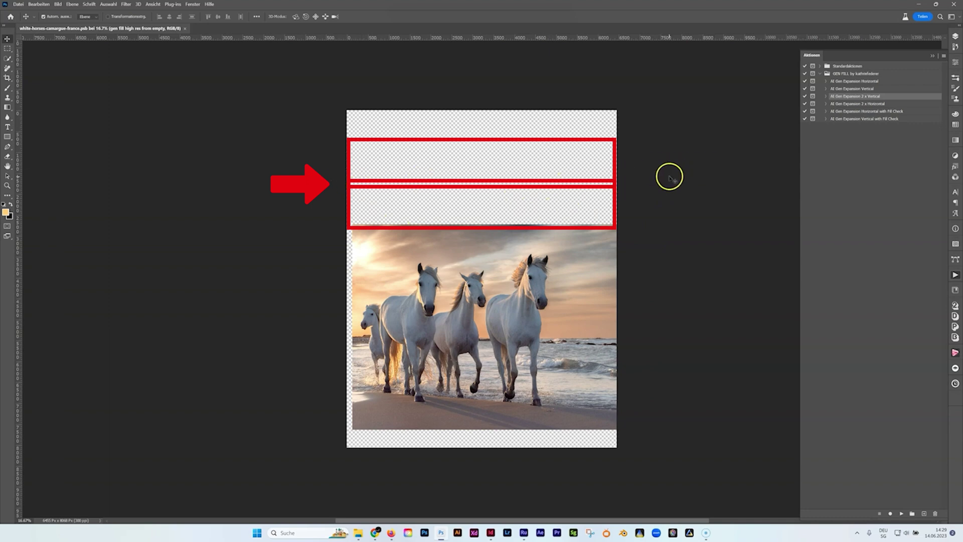
pyautogui.click(862, 111)
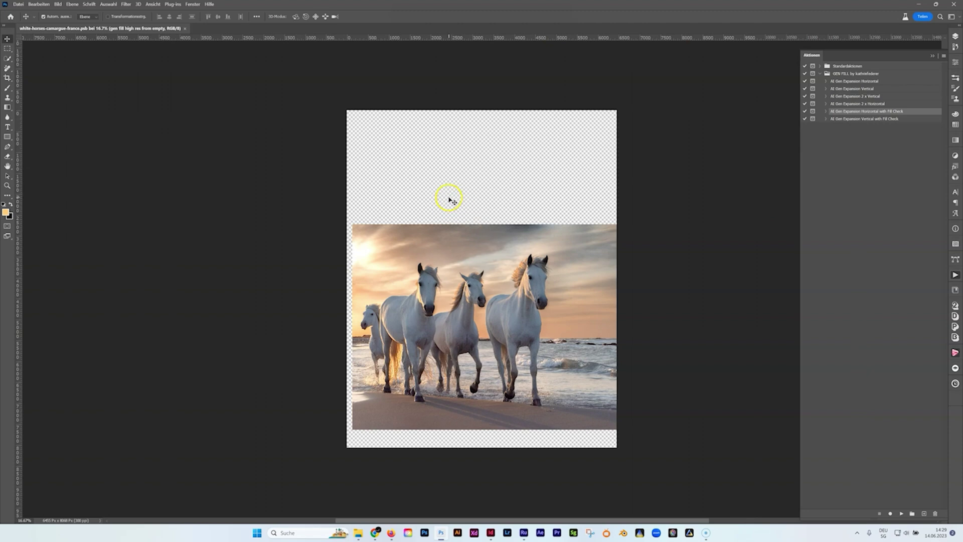
pyautogui.click(476, 234)
pyautogui.click(956, 37)
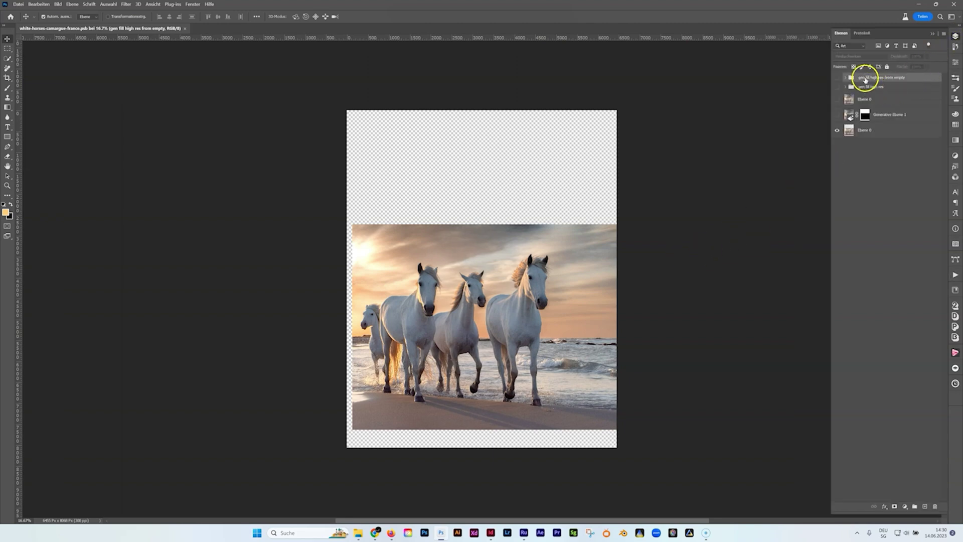
# Select Ebene 0 and turn on Generative Ebene 1 to show the generated cloudy sky
pyautogui.click(863, 137)
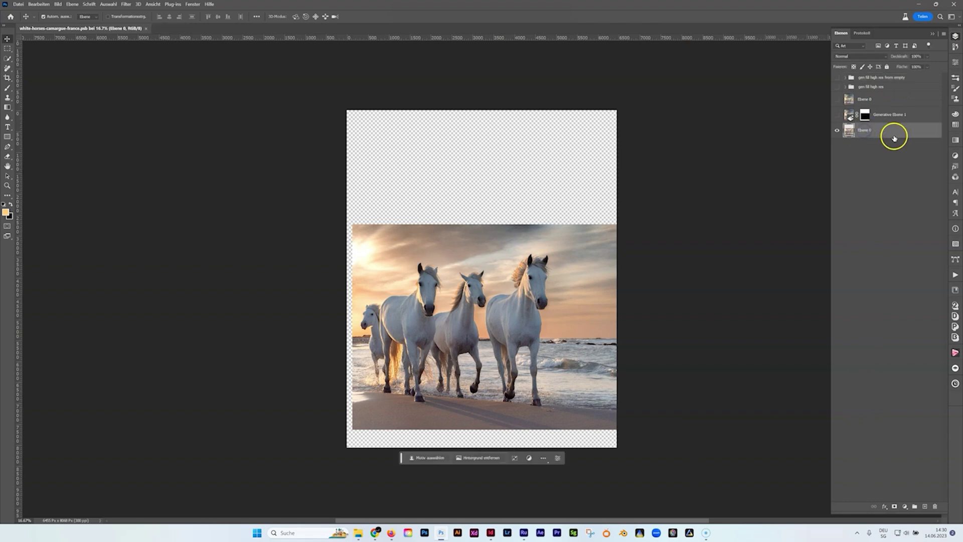
pyautogui.click(837, 115)
pyautogui.click(837, 115)
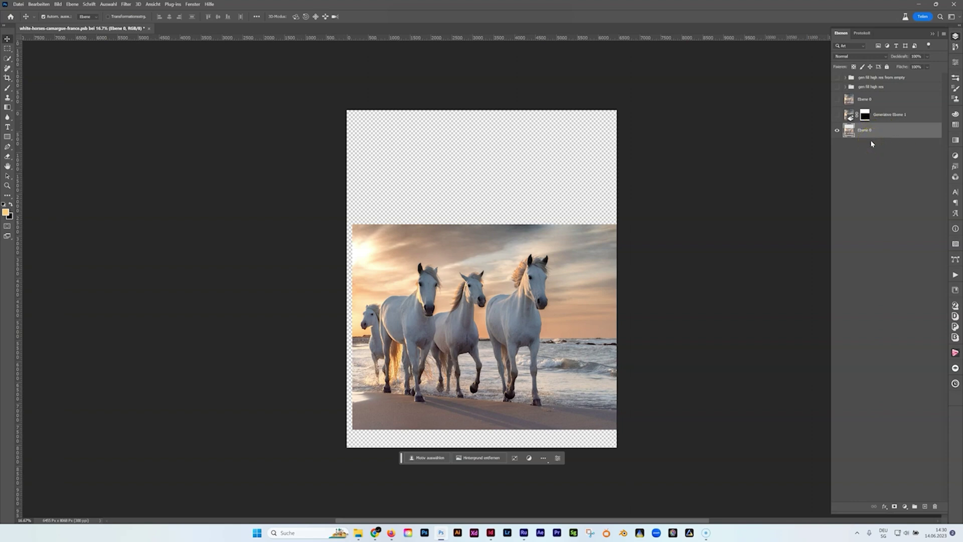
pyautogui.click(838, 117)
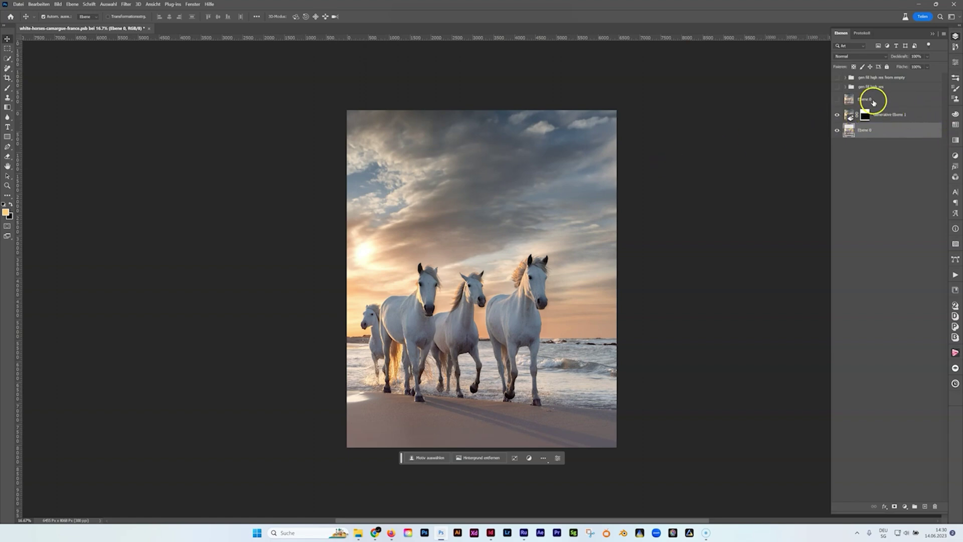
# Load Generative Ebene 1's mask as a selection, cancel the Generative Fill prompt, and select that layer
pyautogui.keyDown('ctrl'); pyautogui.click(865, 116); pyautogui.keyUp('ctrl')
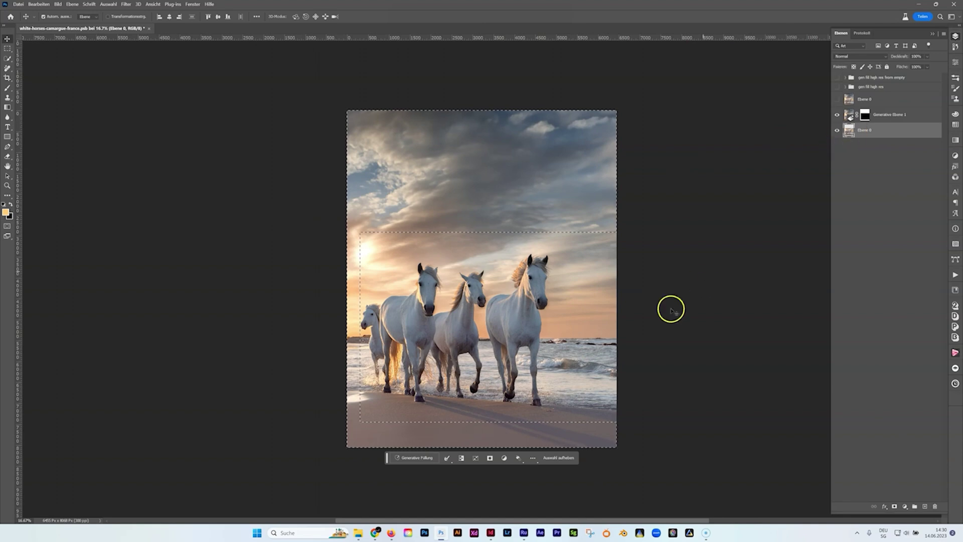
pyautogui.click(417, 458)
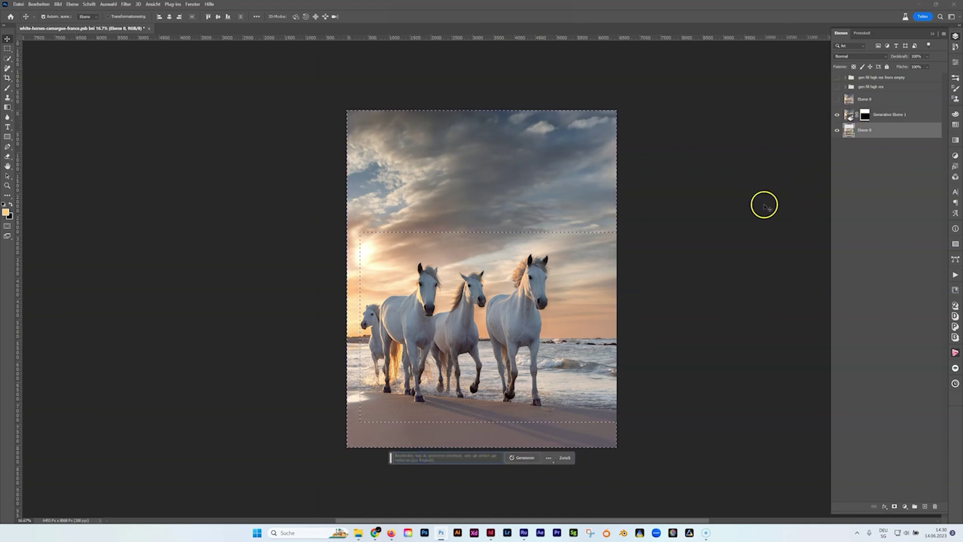
pyautogui.hotkey('ctrl', 'd')
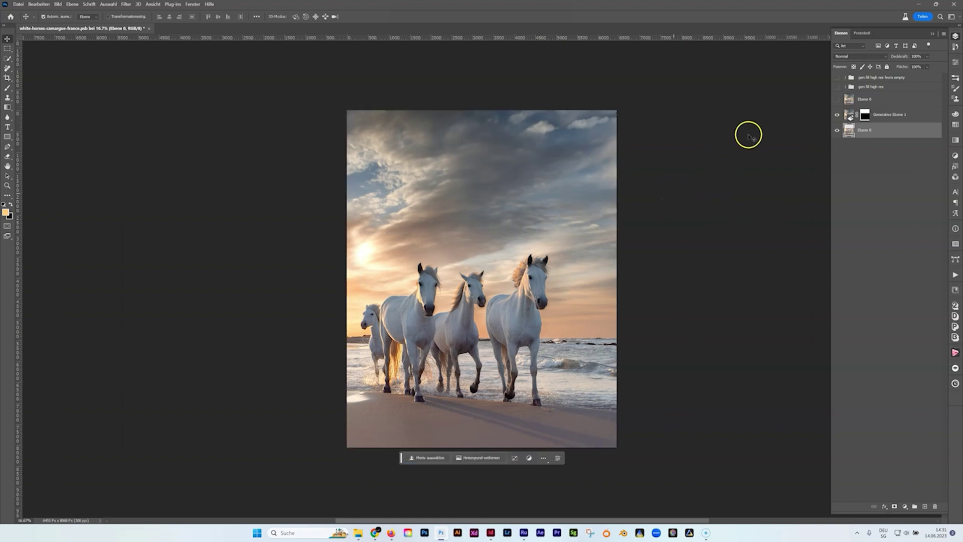
pyautogui.click(877, 115)
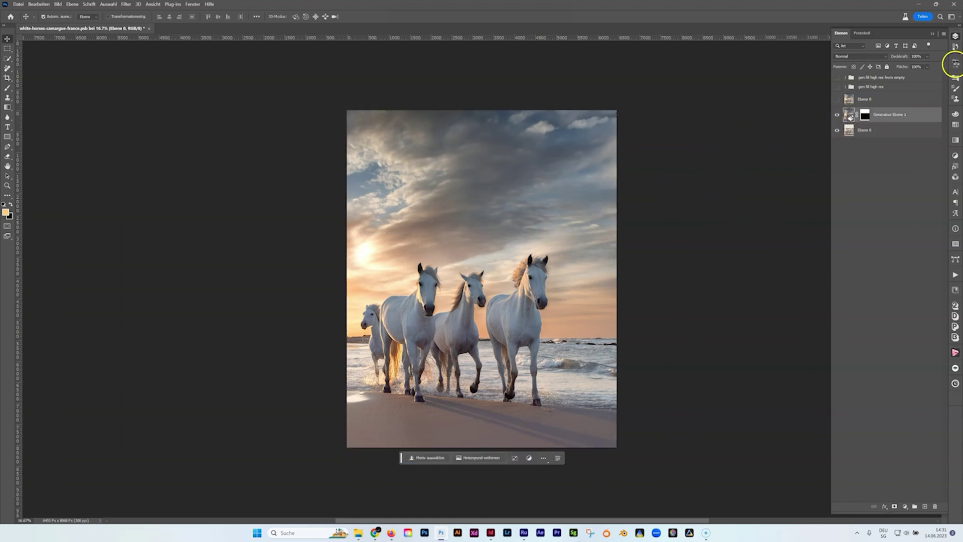
# Preview sky variations 1 and 2 in Properties, keep the second, then hide Generative Ebene 1
pyautogui.click(956, 63)
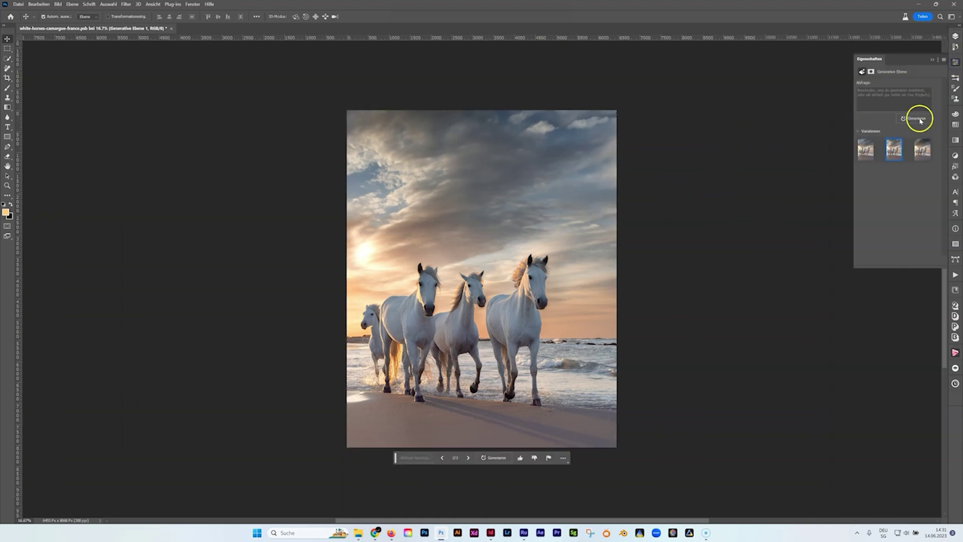
pyautogui.click(865, 152)
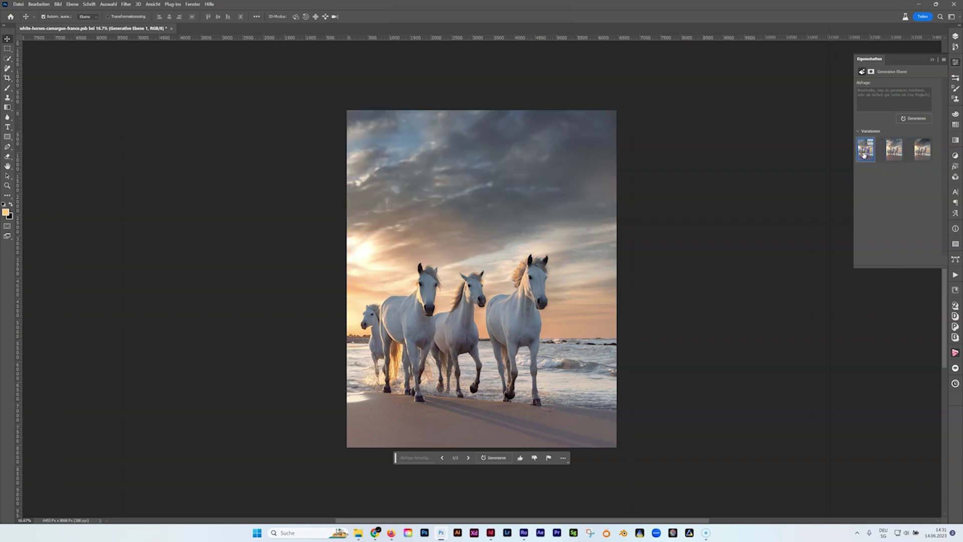
pyautogui.click(892, 151)
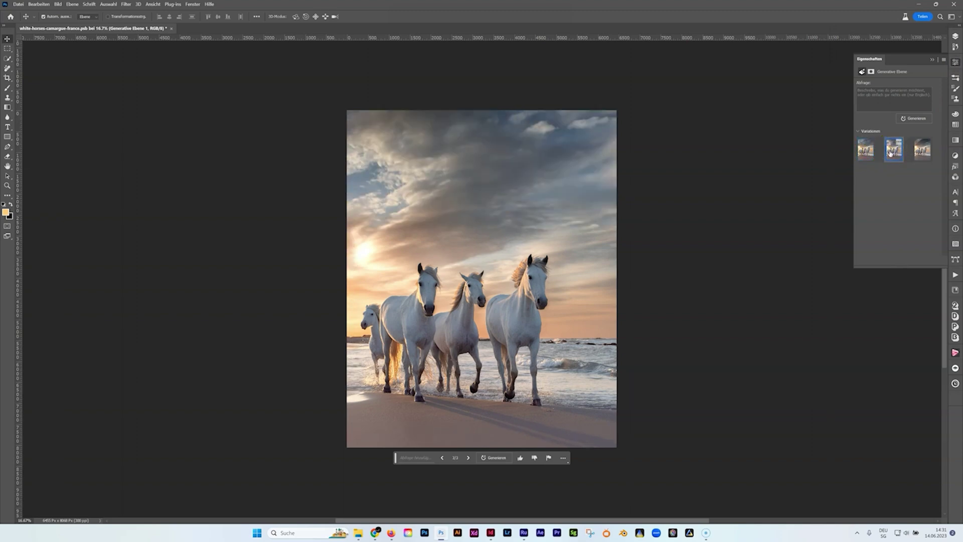
pyautogui.click(953, 37)
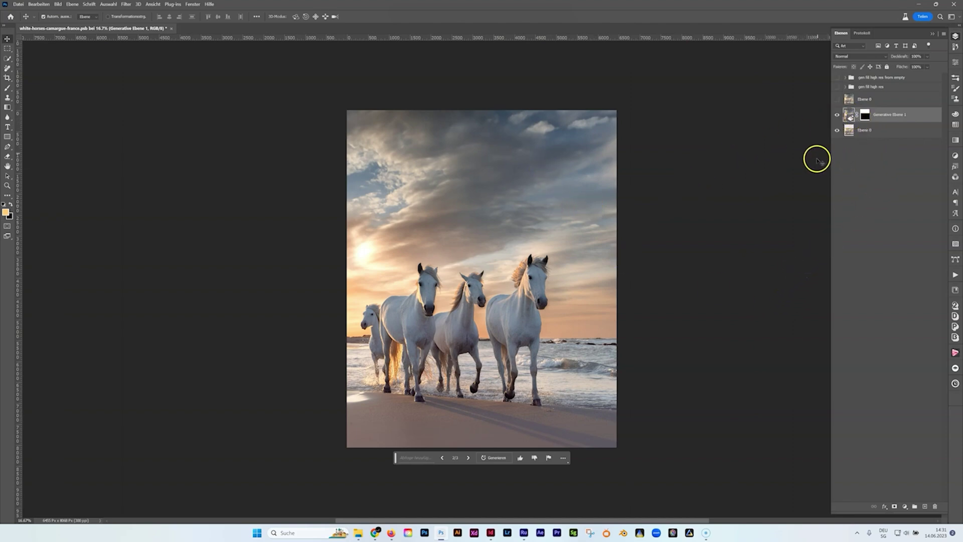
pyautogui.click(838, 115)
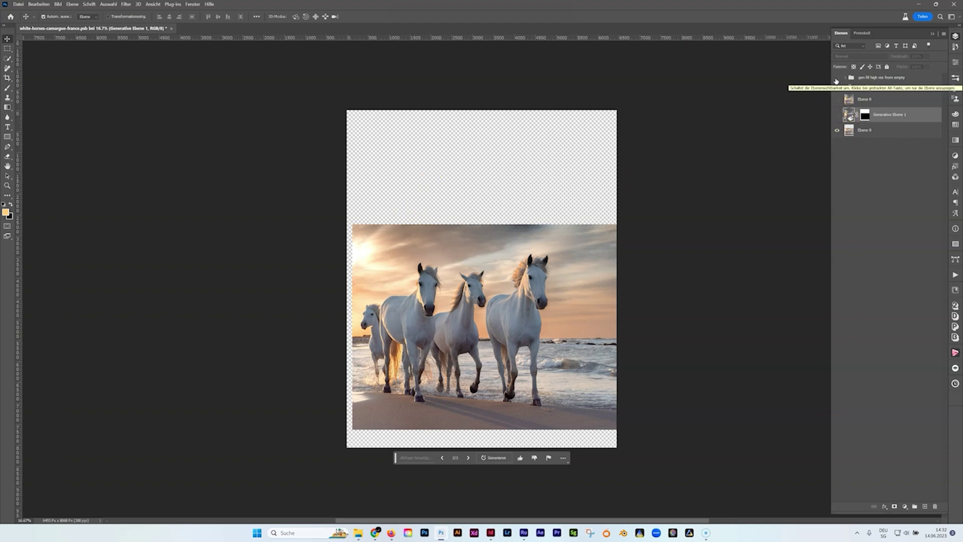
# Toggle the gen fill high res from empty and gen fill high res groups, ending with top Ebene 0 and Generative Ebene 1 visible
pyautogui.click(836, 78)
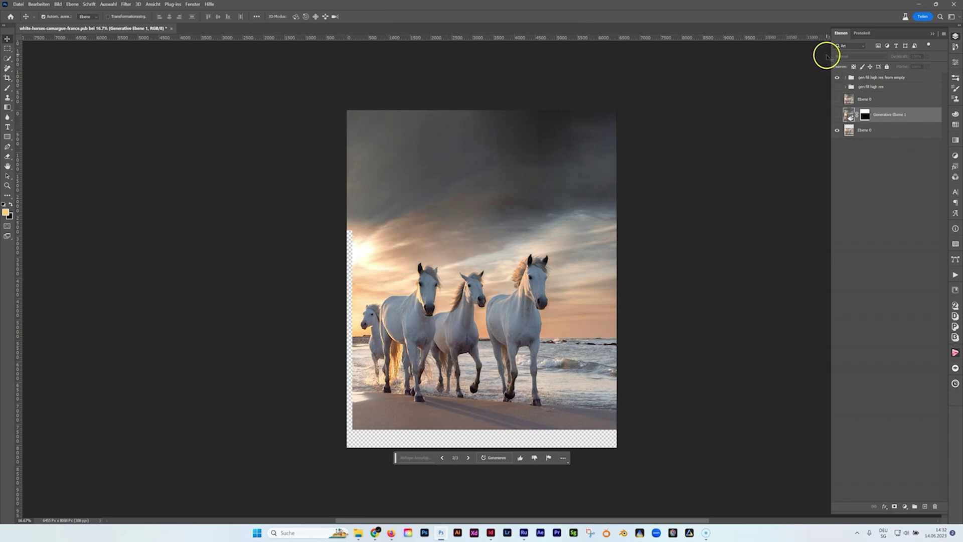
pyautogui.click(838, 78)
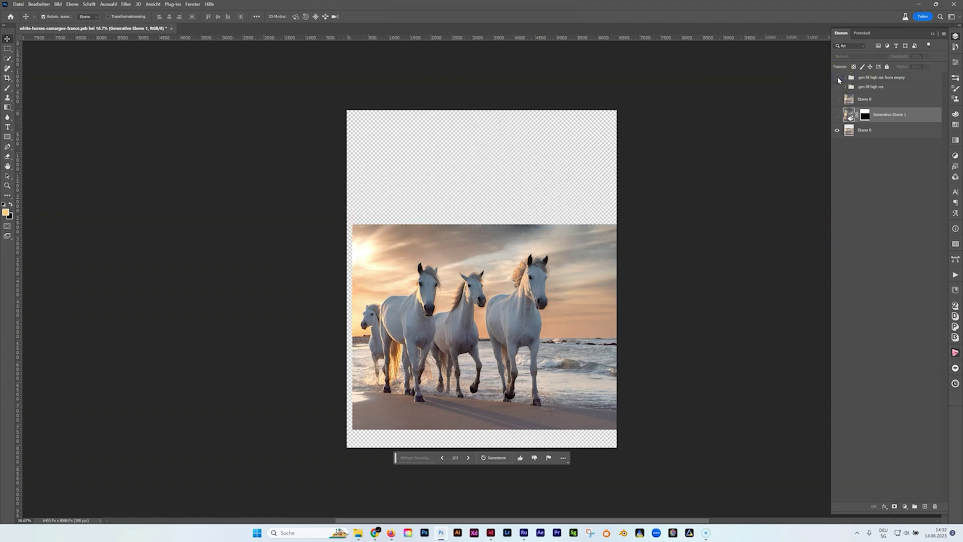
pyautogui.click(838, 115)
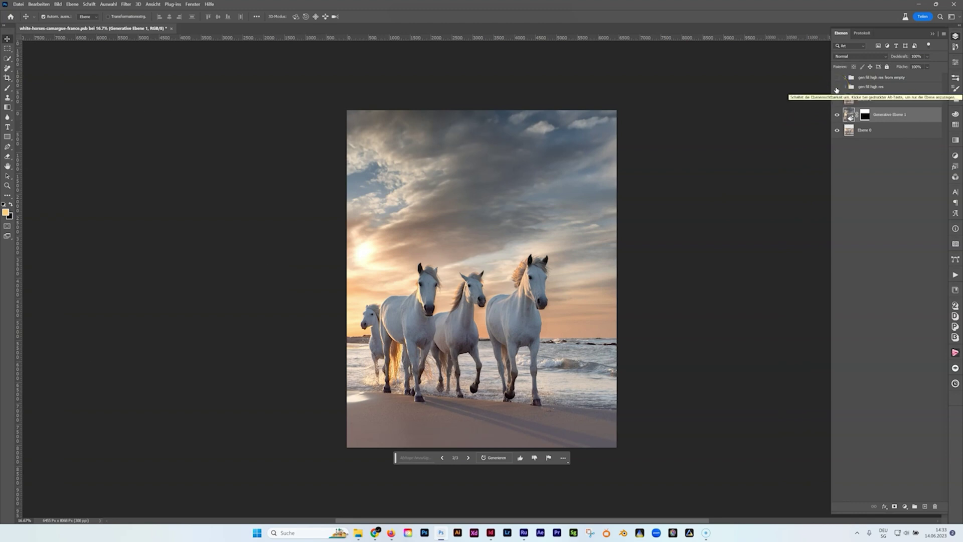
pyautogui.click(837, 87)
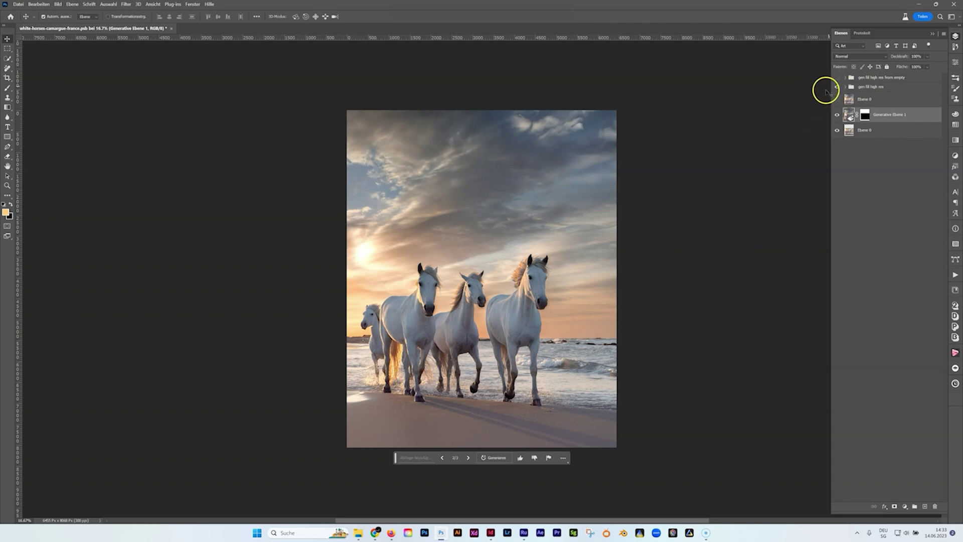
pyautogui.click(835, 88)
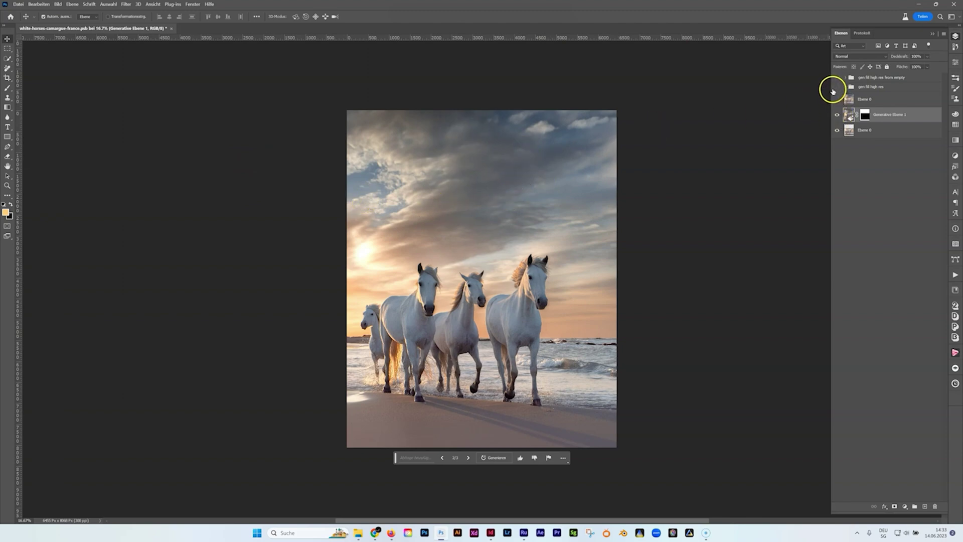
pyautogui.click(837, 99)
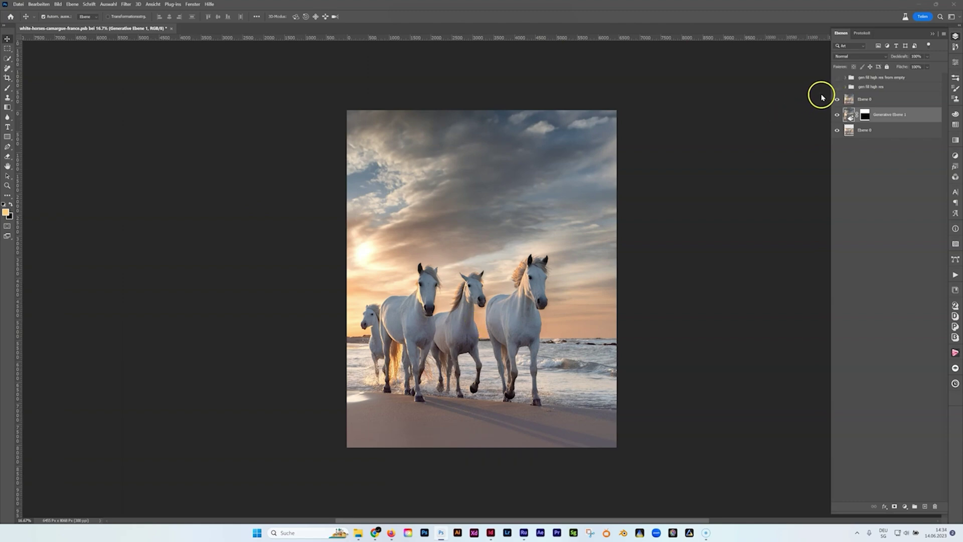
pyautogui.click(837, 115)
# Delete the old gen fill groups down through Generative Ebene 1
pyautogui.click(861, 78)
pyautogui.keyDown('shift'); pyautogui.click(885, 115); pyautogui.keyUp('shift')
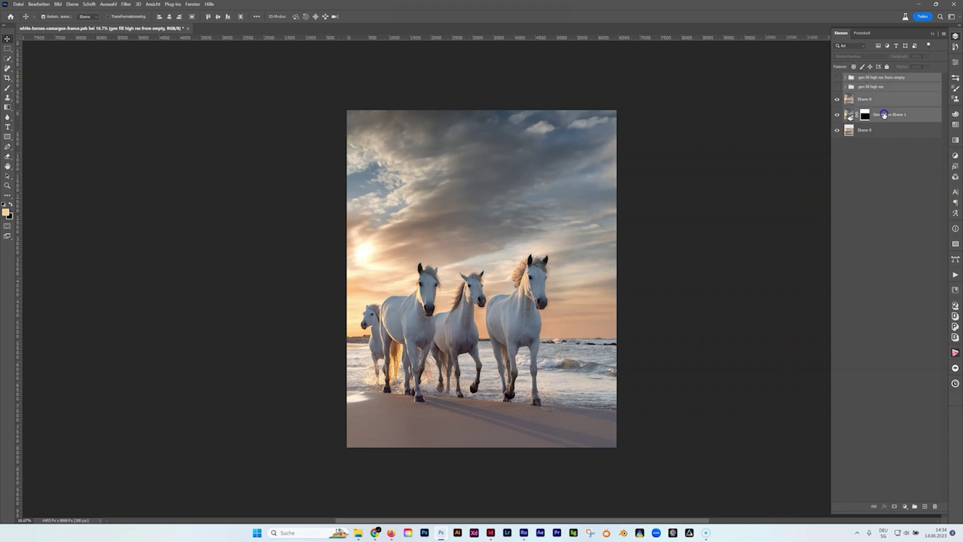
pyautogui.click(935, 506)
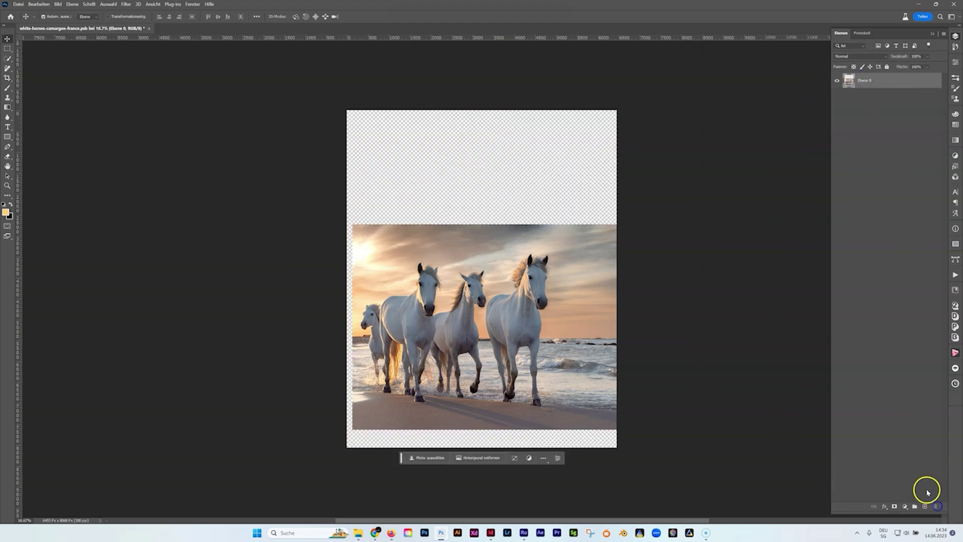
# Marquee-select the transparent top area, then add the left-edge strip in Add mode
pyautogui.click(7, 48)
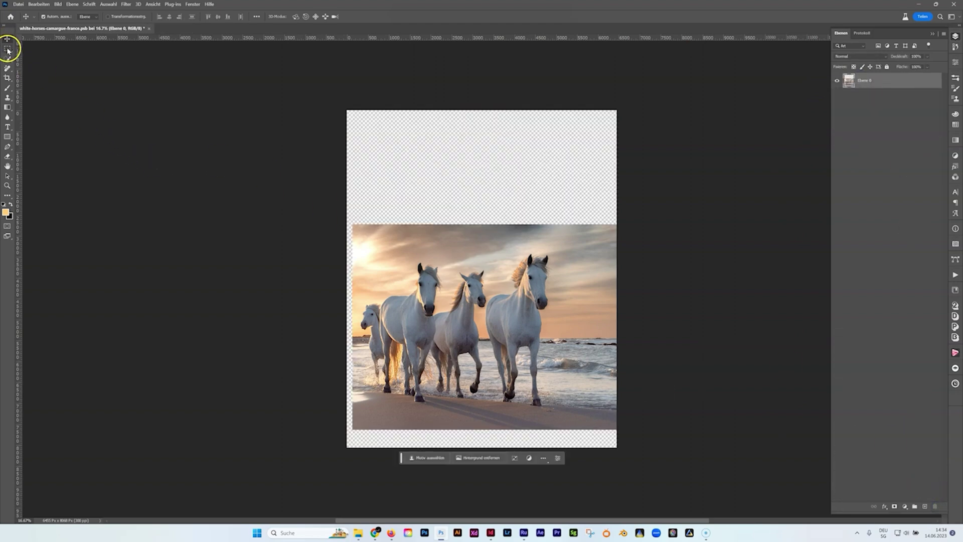
pyautogui.click(398, 140)
pyautogui.moveTo(329, 97); pyautogui.dragTo(704, 229)
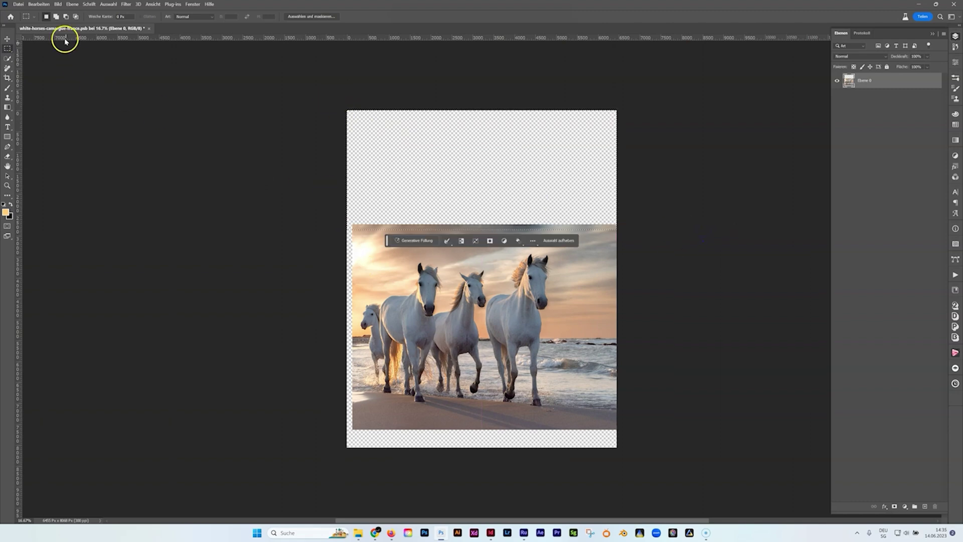
pyautogui.click(55, 16)
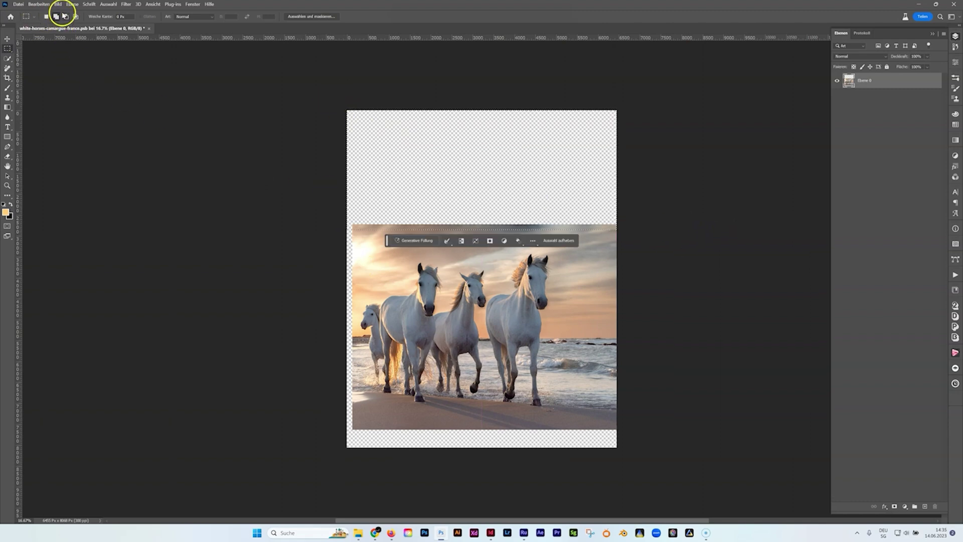
pyautogui.moveTo(346, 110); pyautogui.dragTo(629, 464)
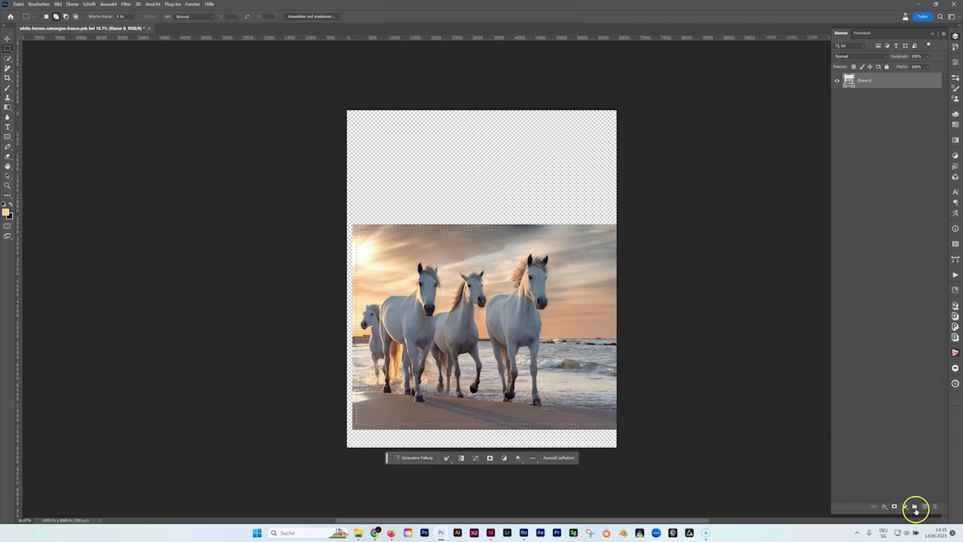
pyautogui.click(409, 458)
# Run Generieren with no prompt on the margins and pick the middle variation in Properties
pyautogui.click(509, 456)
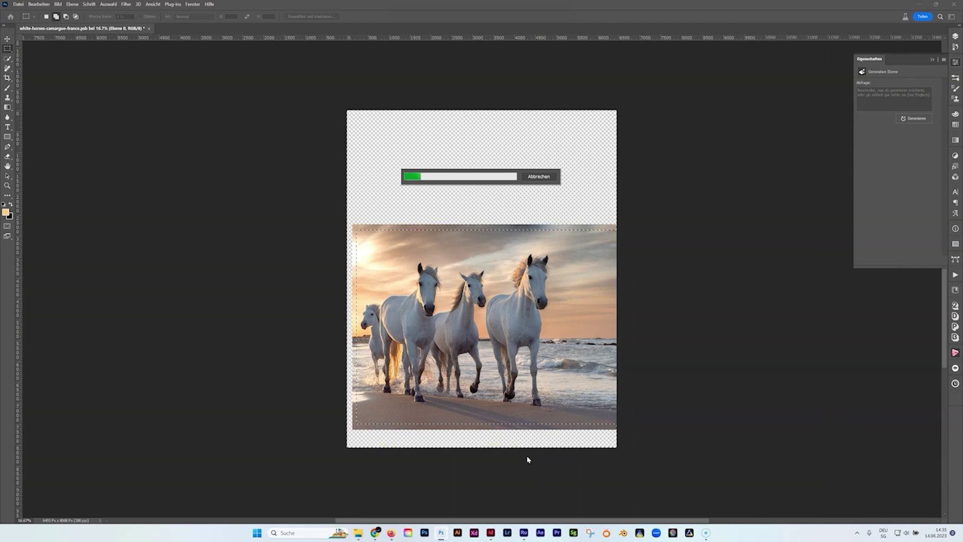
pyautogui.click(892, 153)
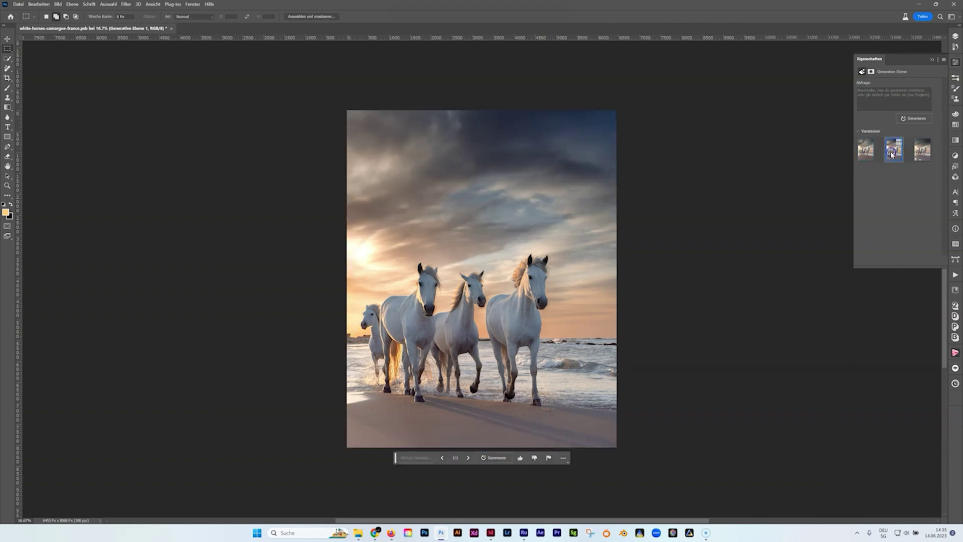
pyautogui.click(893, 152)
pyautogui.click(956, 36)
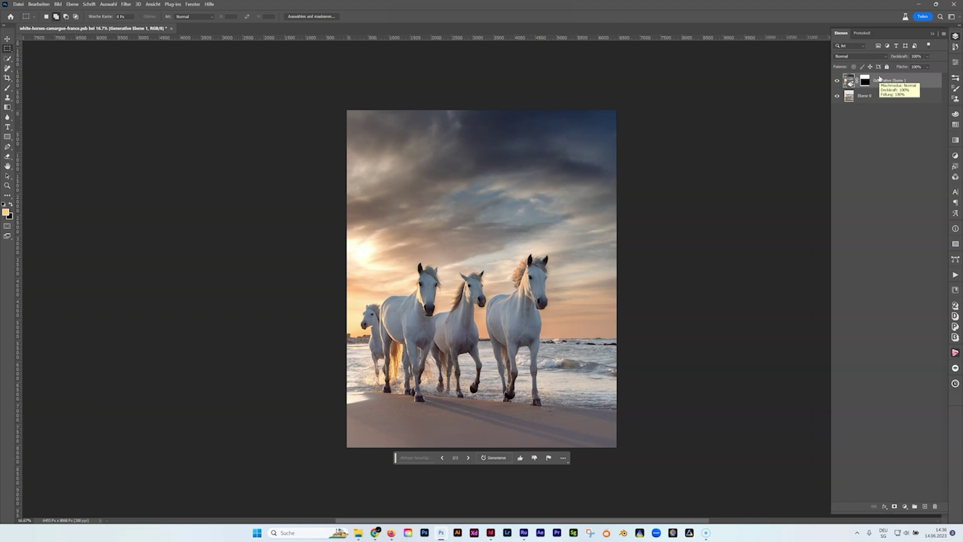
# Stamp the visible layers into a new top Ebene 2 with ProPanel's 'verschmelzen oben' function
pyautogui.click(864, 95)
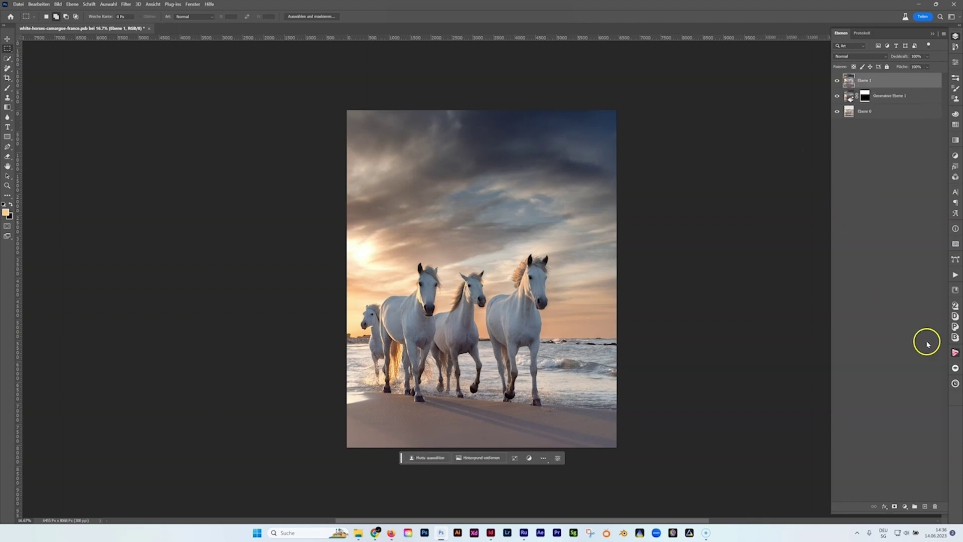
pyautogui.click(956, 384)
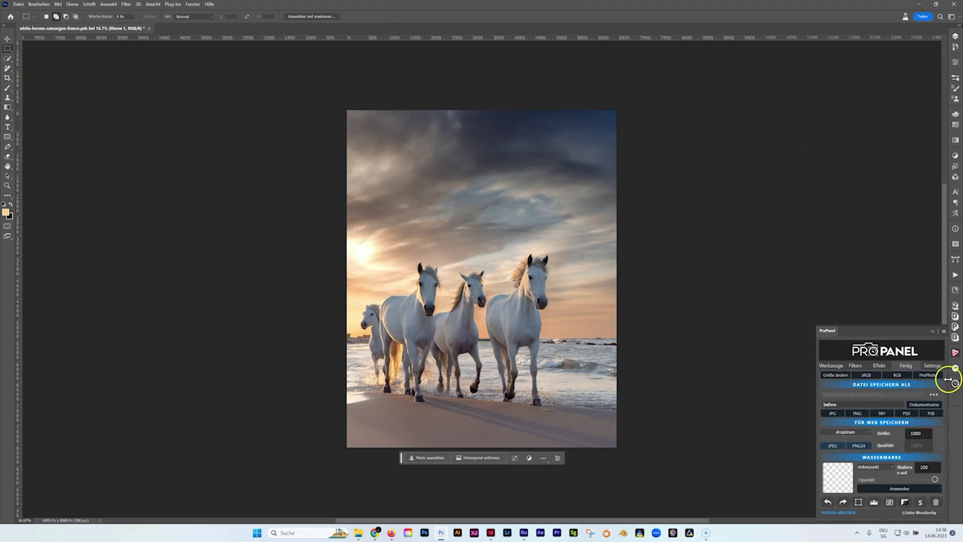
pyautogui.click(854, 366)
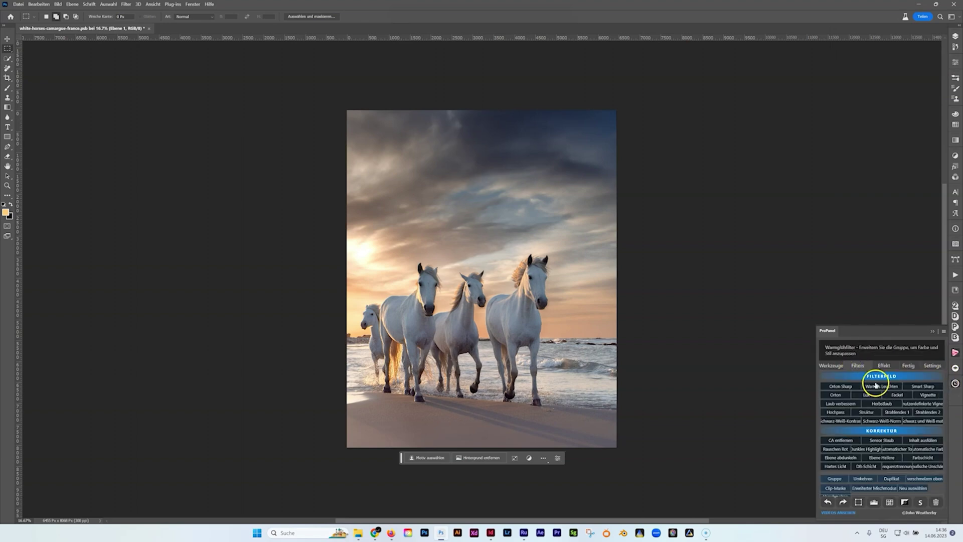
pyautogui.click(926, 481)
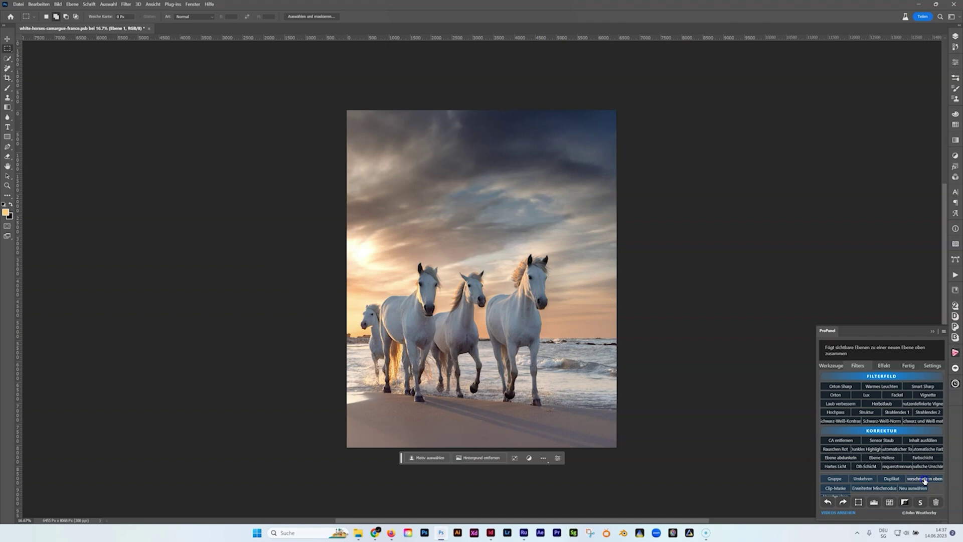
pyautogui.click(944, 22)
# Delete the redundant Ebene 1 layer beneath the merged copy
pyautogui.click(838, 81)
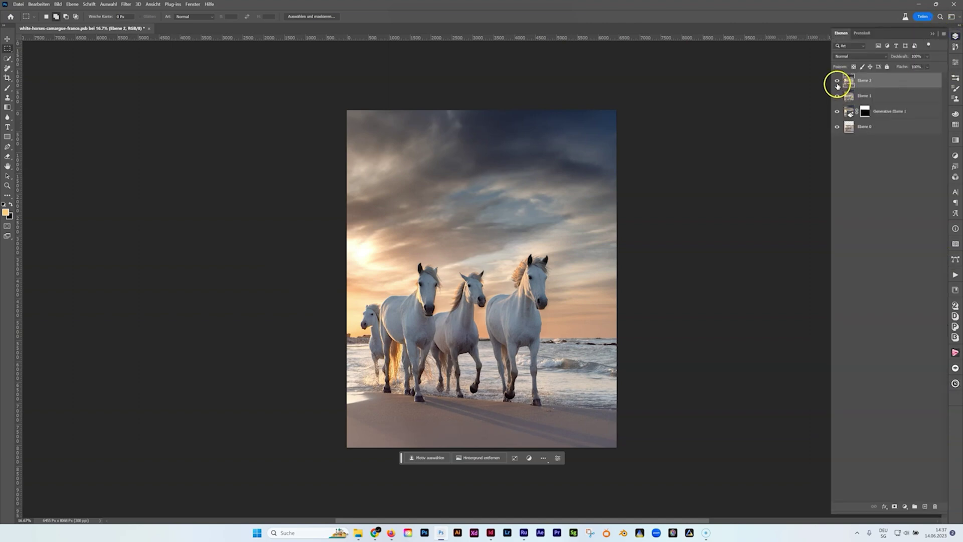
pyautogui.click(838, 96)
pyautogui.click(849, 97)
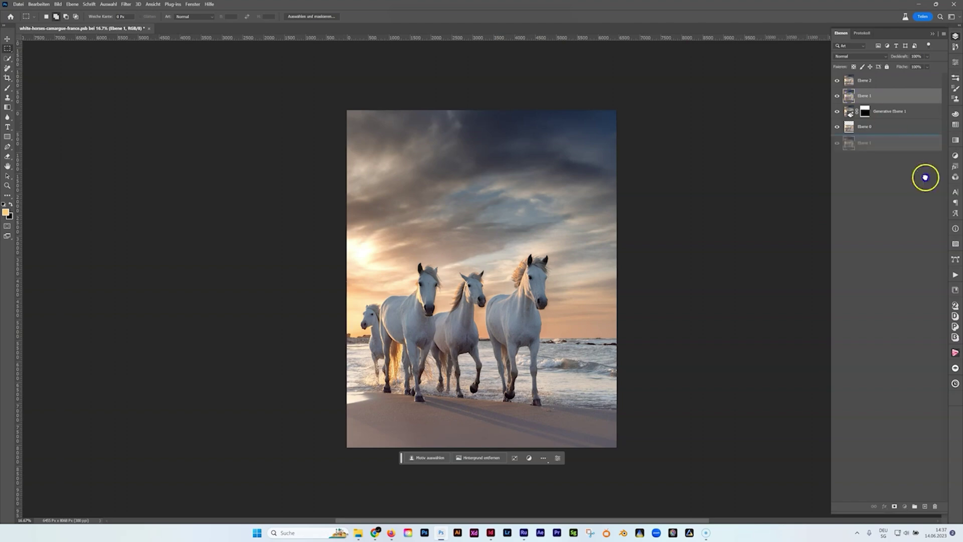
pyautogui.click(936, 507)
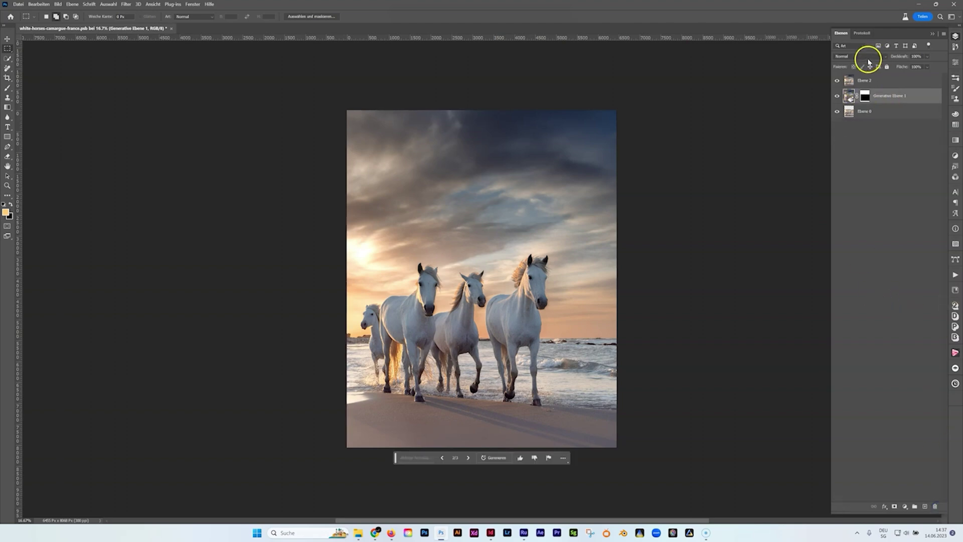
# Rename the merged Ebene 2 layer to Layer 0
pyautogui.click(869, 84)
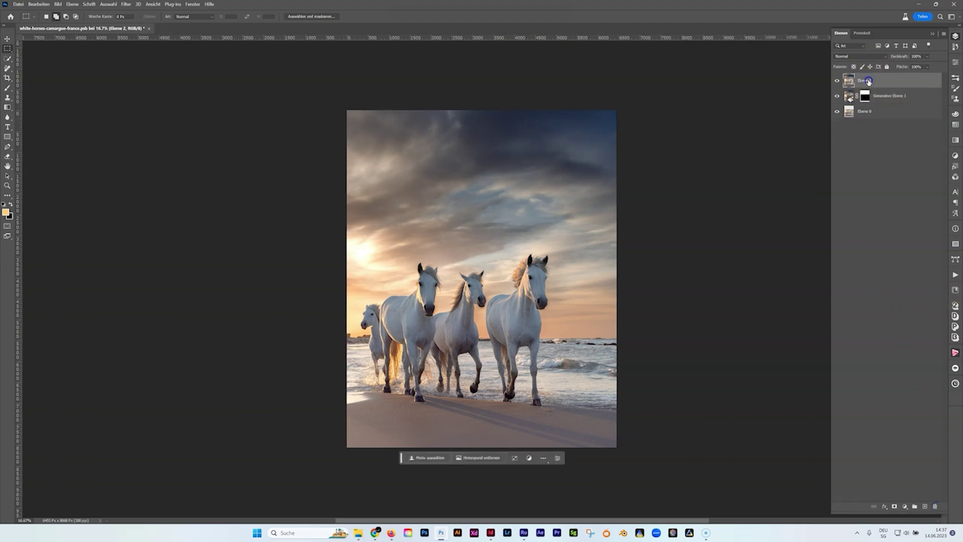
pyautogui.doubleClick(868, 81)
pyautogui.doubleClick(868, 80)
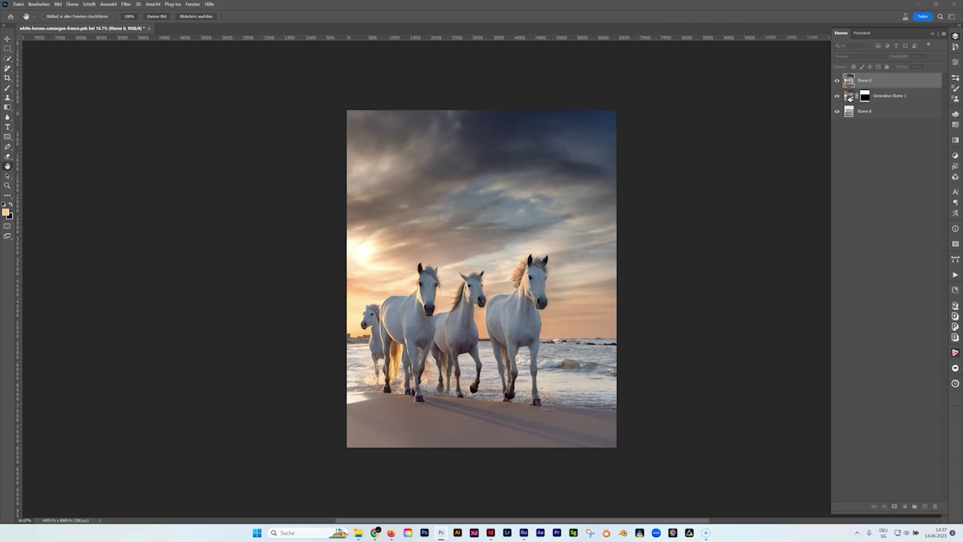
pyautogui.press('Return')
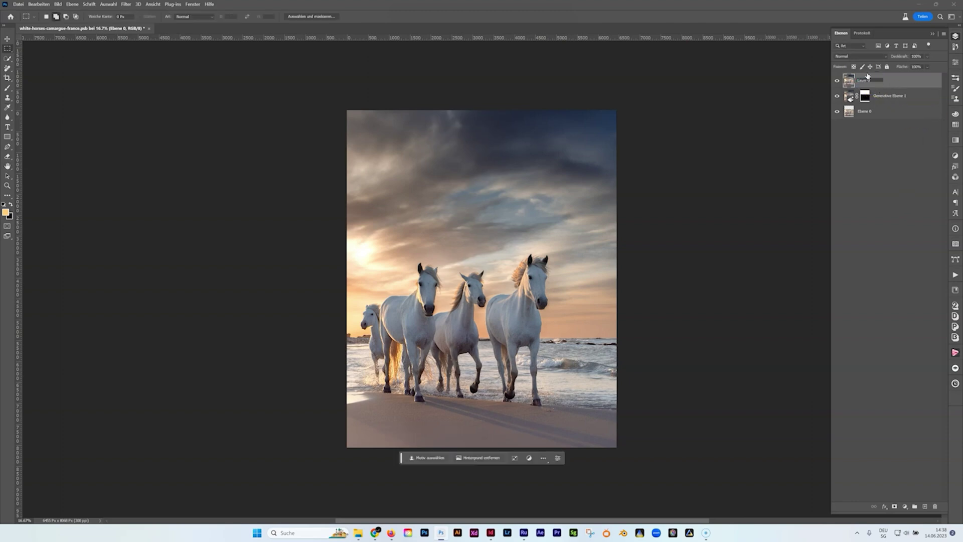
pyautogui.click(956, 275)
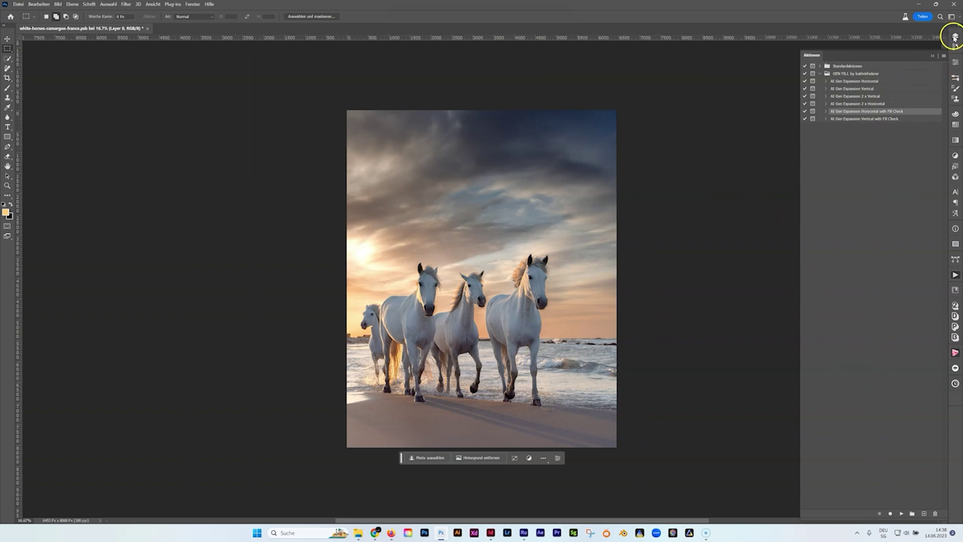
# Select the AI Gen Expansion Horizontal action, then toggle Layer 0 and the generated sky to compare with the original
pyautogui.click(863, 82)
pyautogui.click(932, 56)
pyautogui.click(956, 36)
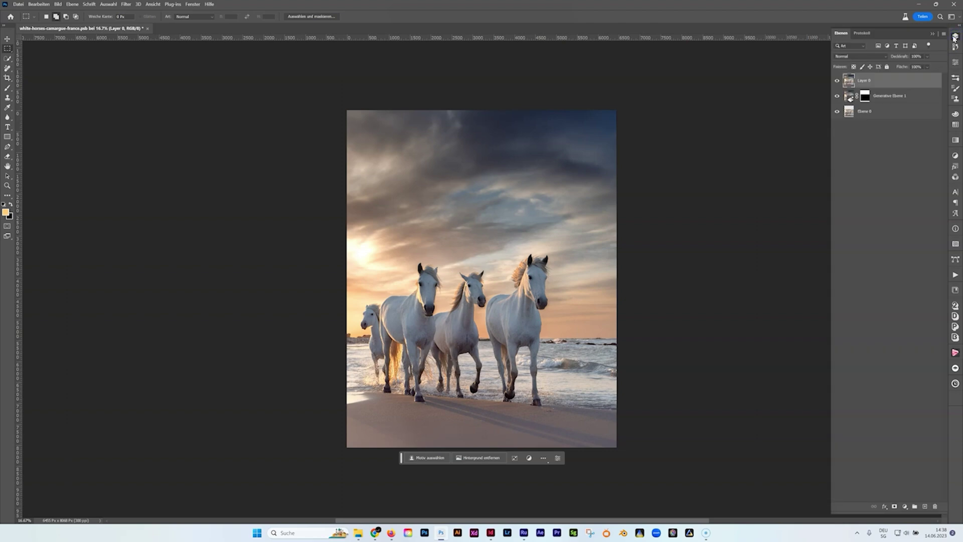
pyautogui.click(838, 82)
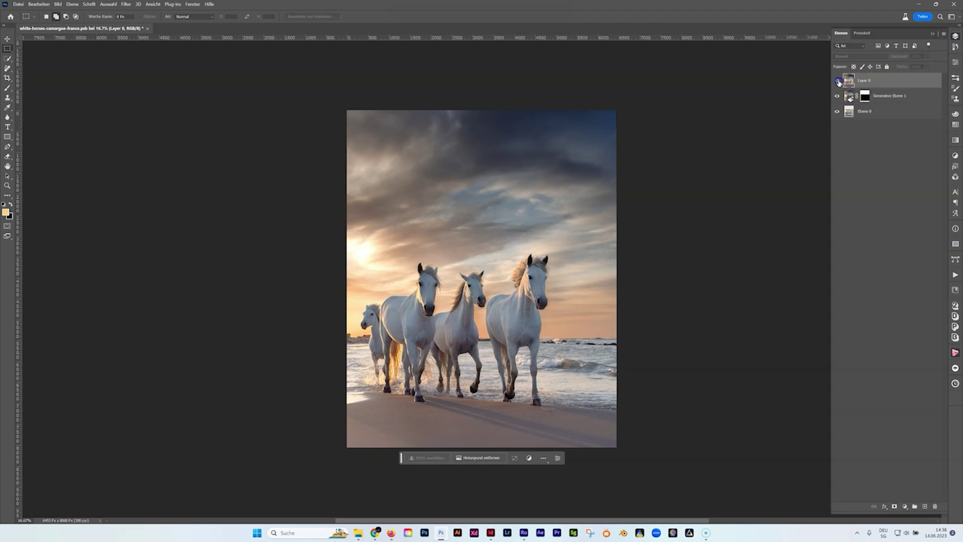
pyautogui.click(838, 82)
pyautogui.click(837, 83)
pyautogui.click(837, 82)
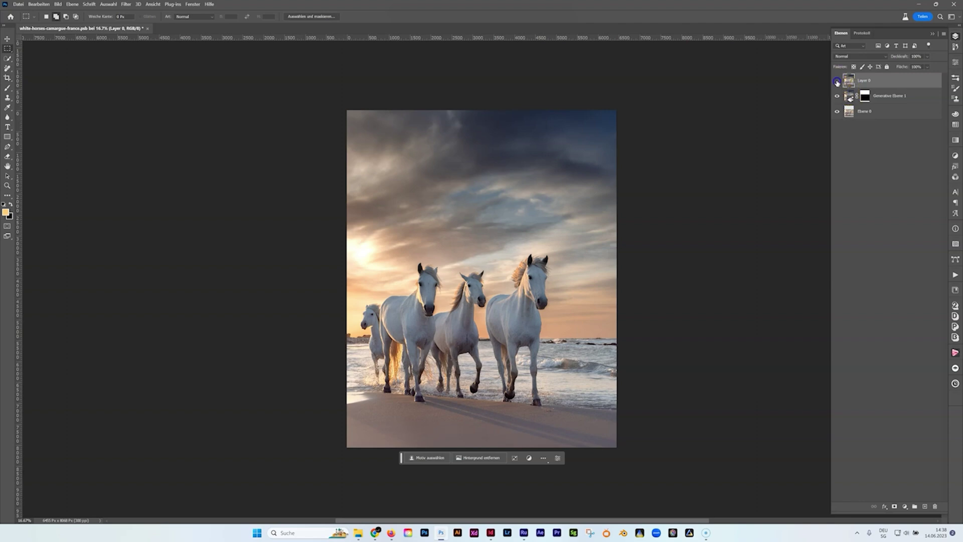
pyautogui.click(837, 82)
pyautogui.click(837, 97)
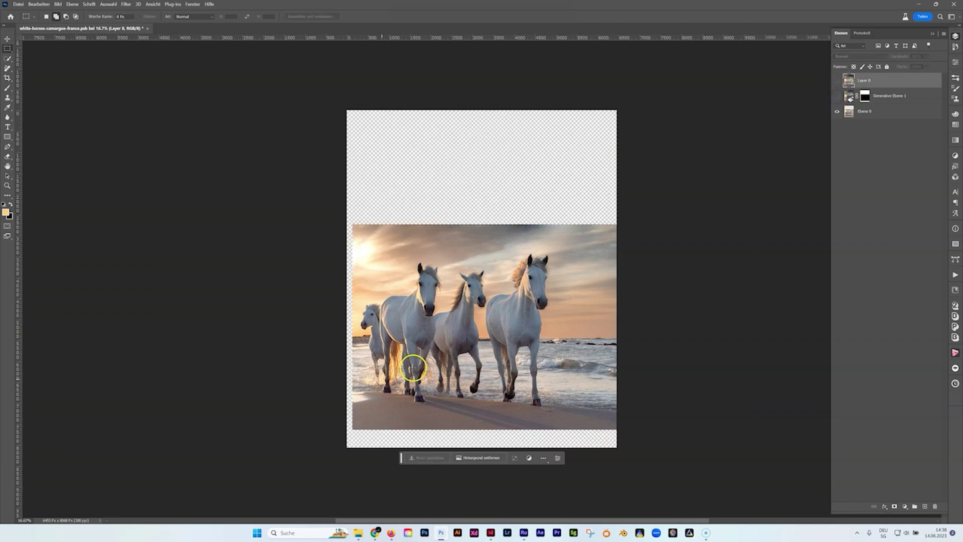
# Select a strip across the canvas bottom, then restore Layer 0, deselect, and hide Layer 0 again
pyautogui.moveTo(340, 424); pyautogui.dragTo(617, 456)
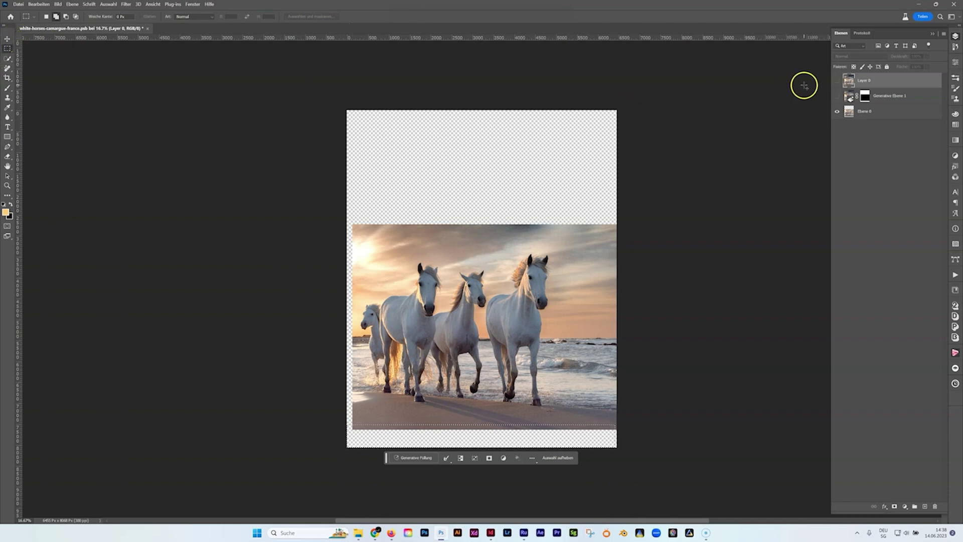
pyautogui.click(837, 81)
pyautogui.hotkey('ctrl', 'd')
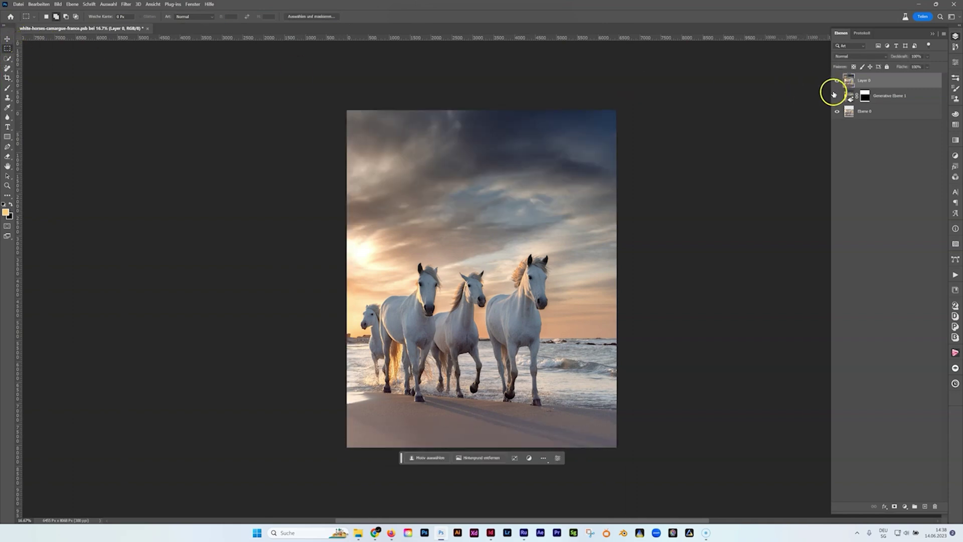
pyautogui.click(848, 81)
pyautogui.click(837, 81)
# Load the generated layer's mask and drag a horizontal guide onto the sand at the original photo's bottom edge
pyautogui.keyDown('ctrl'); pyautogui.click(865, 97); pyautogui.keyUp('ctrl')
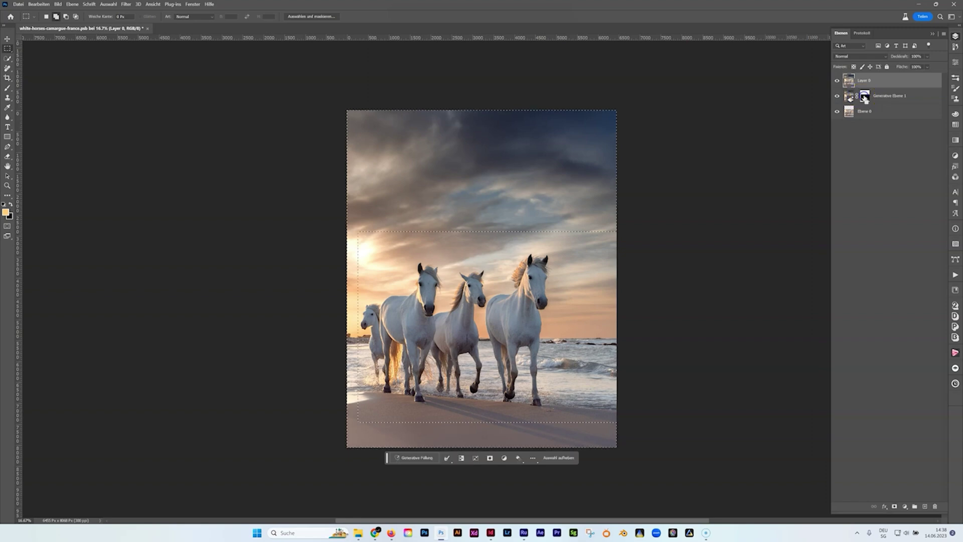
pyautogui.moveTo(483, 37); pyautogui.dragTo(546, 420)
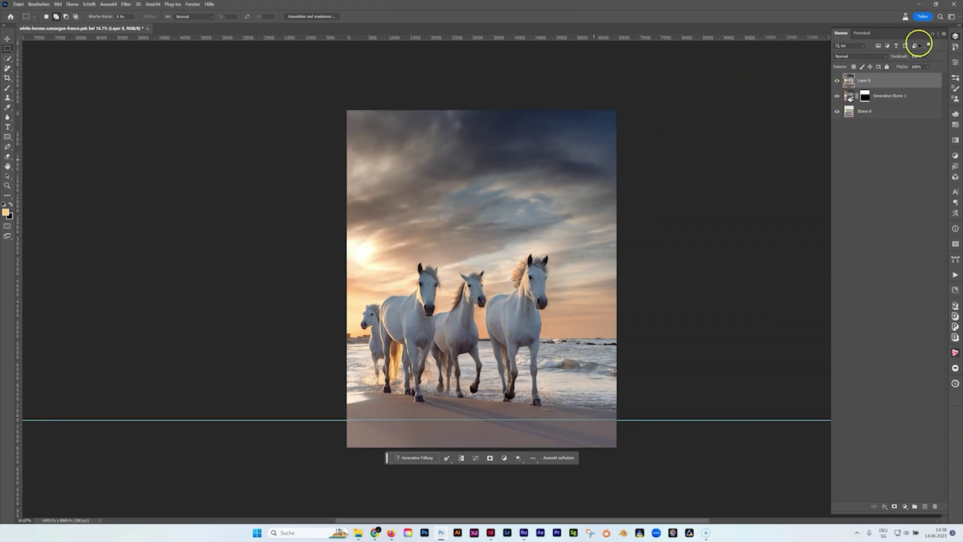
pyautogui.hotkey('ctrl', 'd')
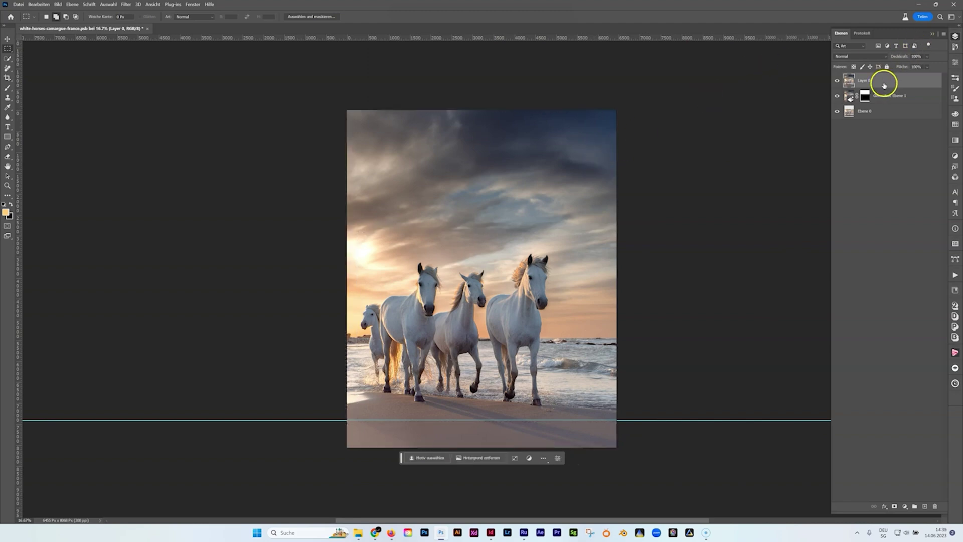
# Play AI Gen Expansion Horizontal, stop it to move the marquee to the bottom strip, then resume it
pyautogui.click(954, 275)
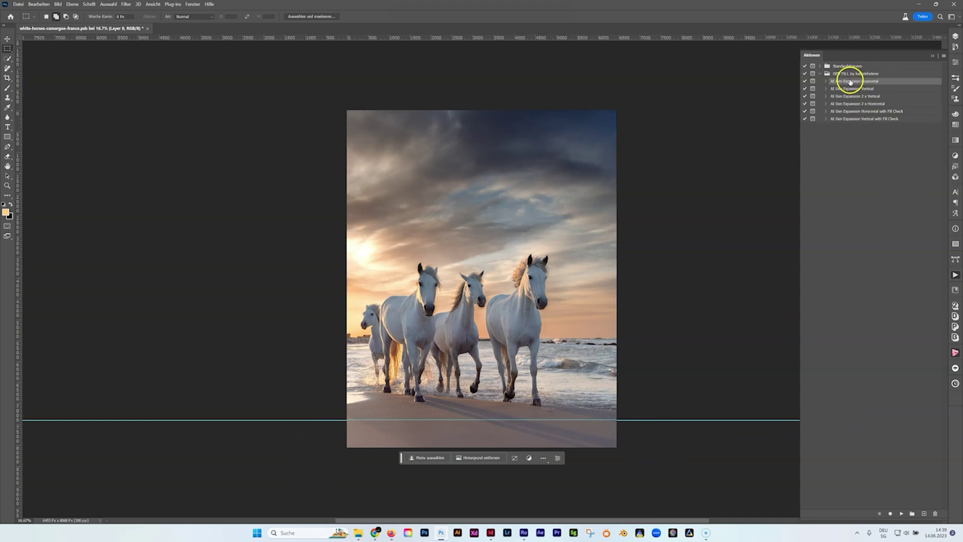
pyautogui.click(902, 515)
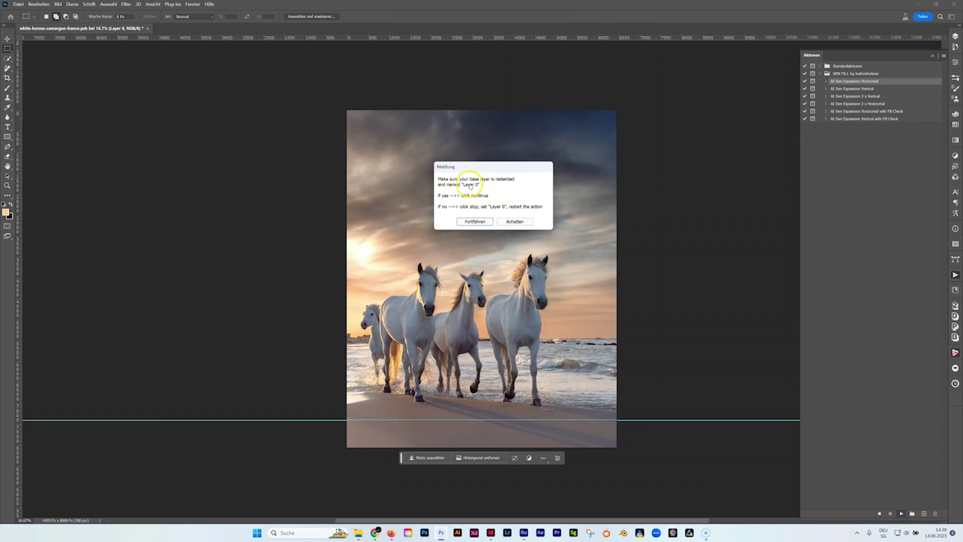
pyautogui.click(466, 223)
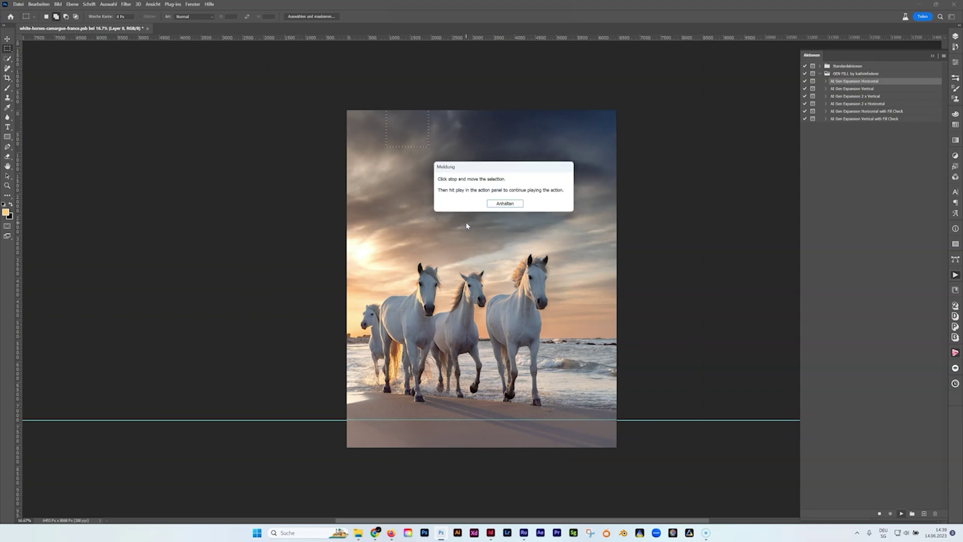
pyautogui.click(506, 203)
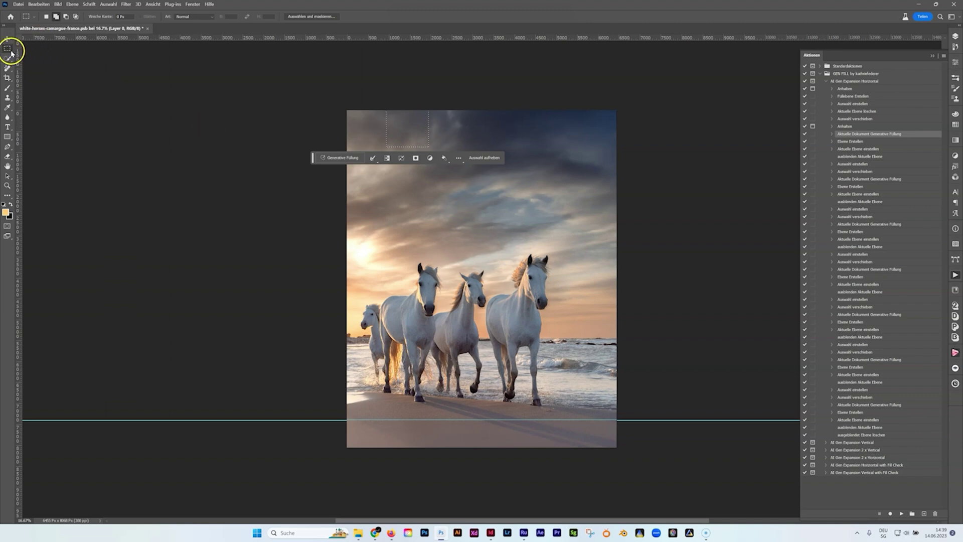
pyautogui.click(57, 16)
pyautogui.click(47, 16)
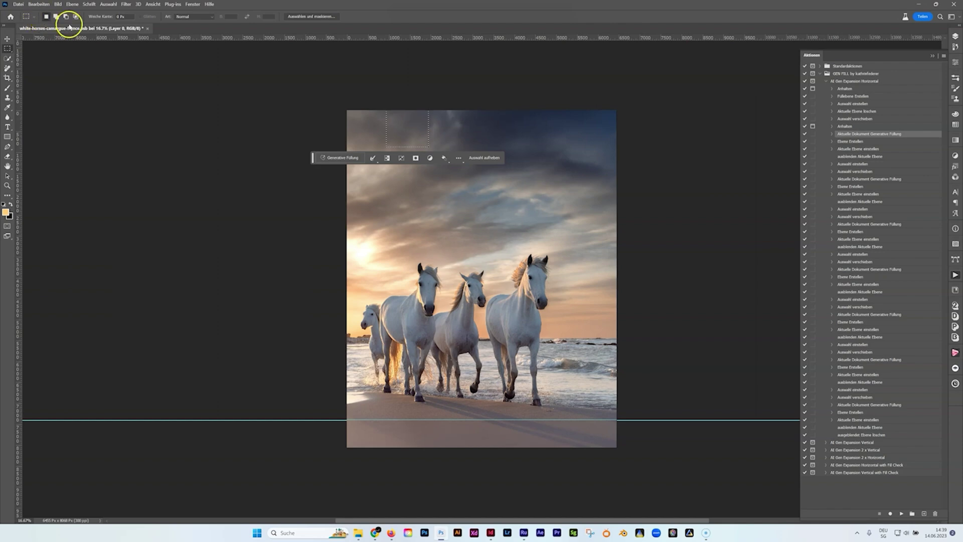
pyautogui.moveTo(413, 133); pyautogui.dragTo(374, 443)
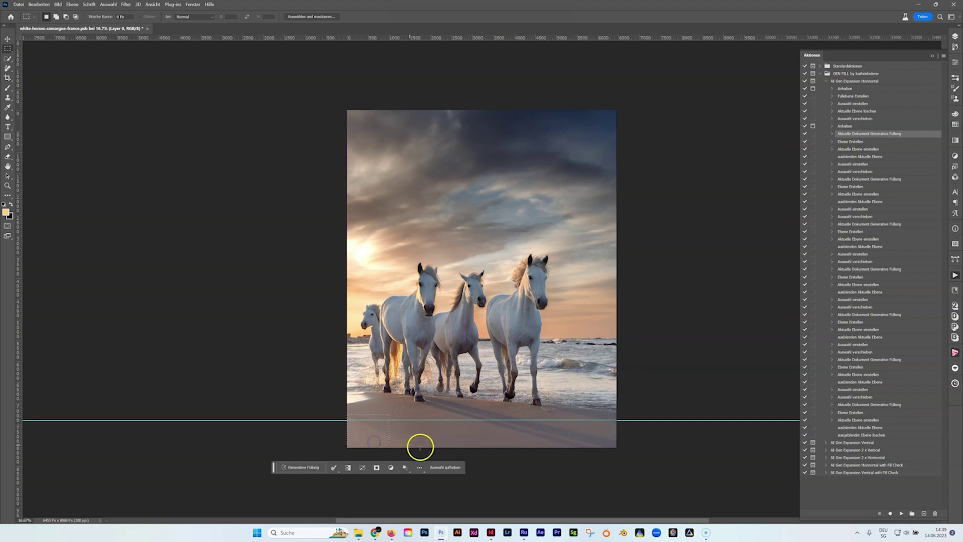
pyautogui.click(902, 514)
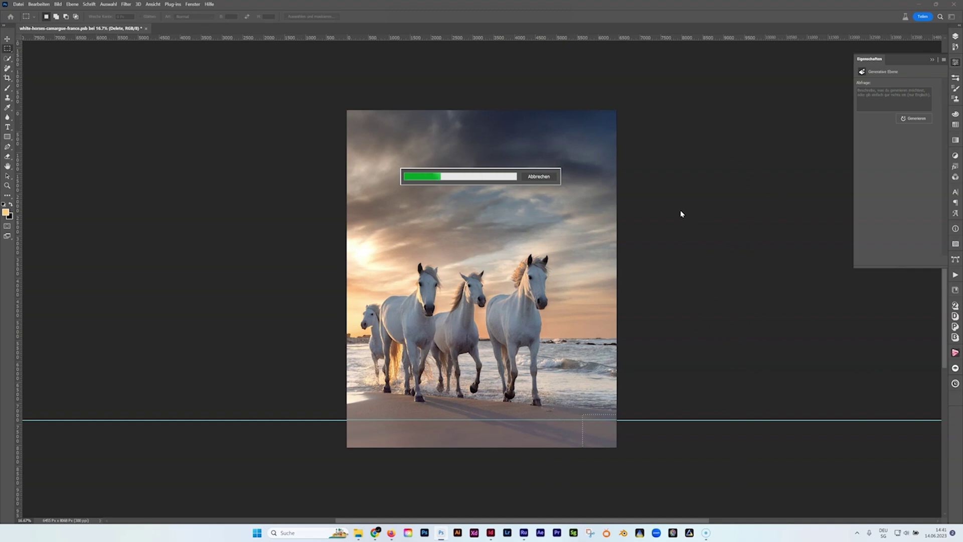
# Show the Layers panel and stamp all visible layers into one merged Ebene 0 layer
pyautogui.click(955, 36)
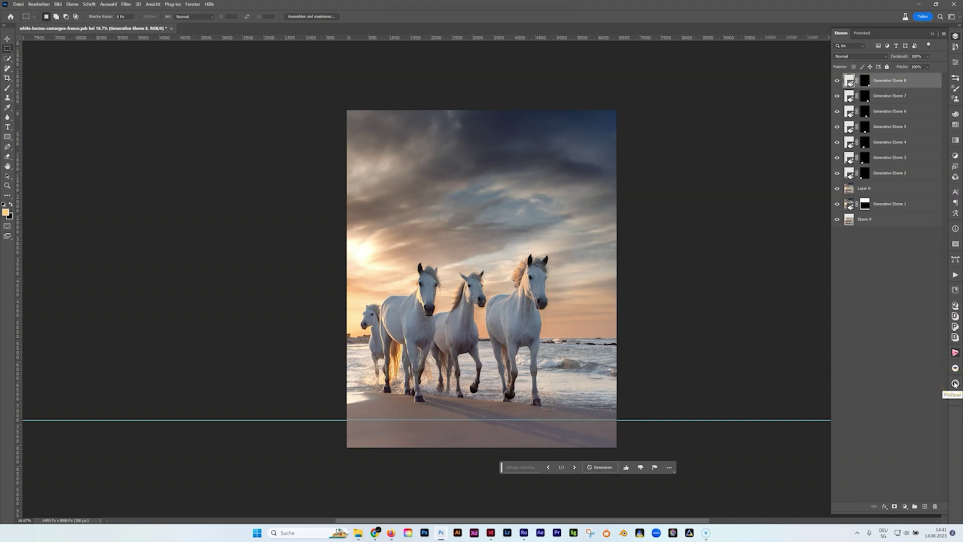
pyautogui.hotkey('ctrl', 'shift', 'alt', 'e')
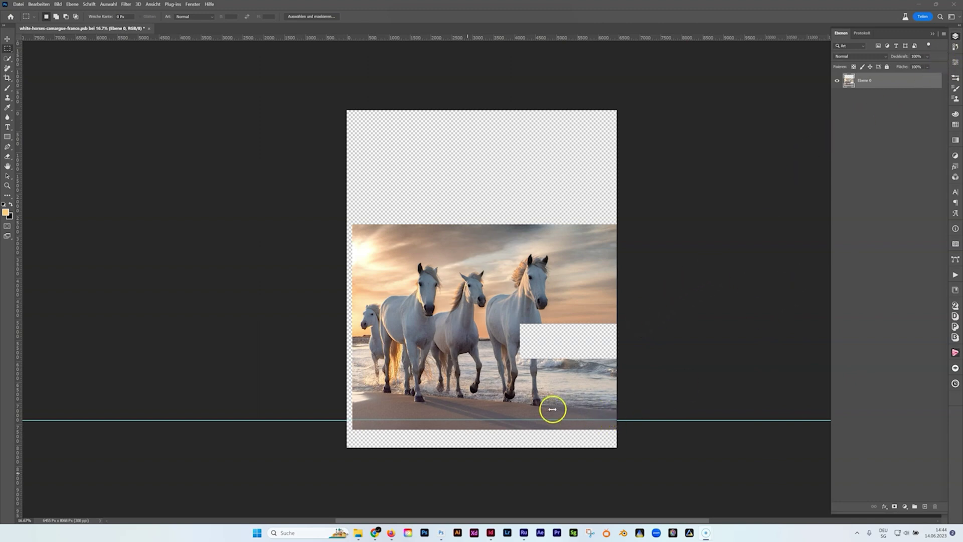
# Collapse AI Gen Expansion Horizontal and run AI Gen Expansion Horizontal with Fill Check
pyautogui.click(955, 274)
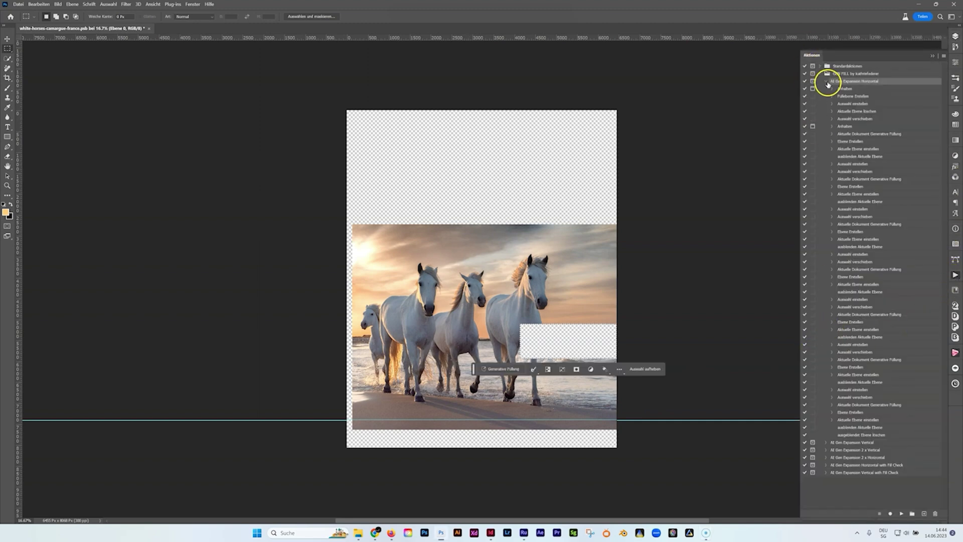
pyautogui.click(826, 80)
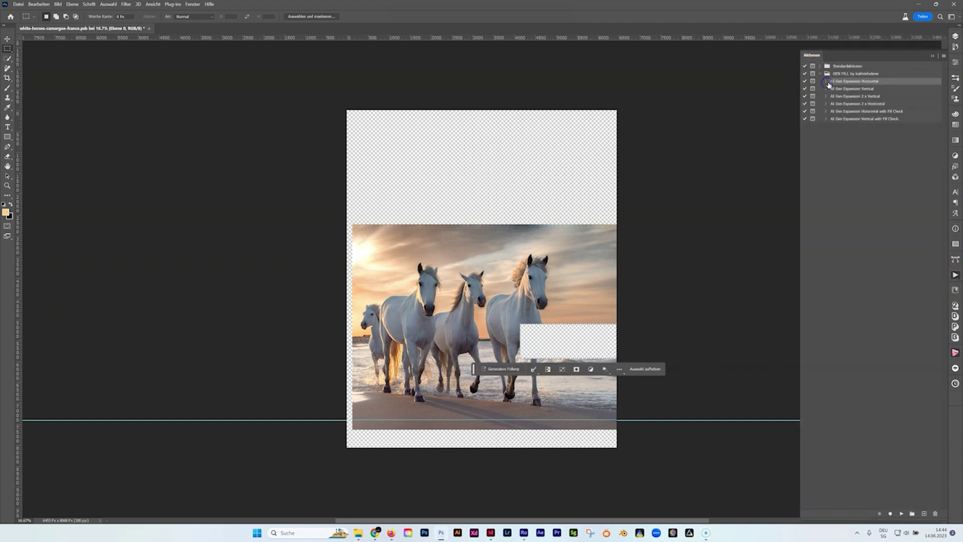
pyautogui.click(876, 112)
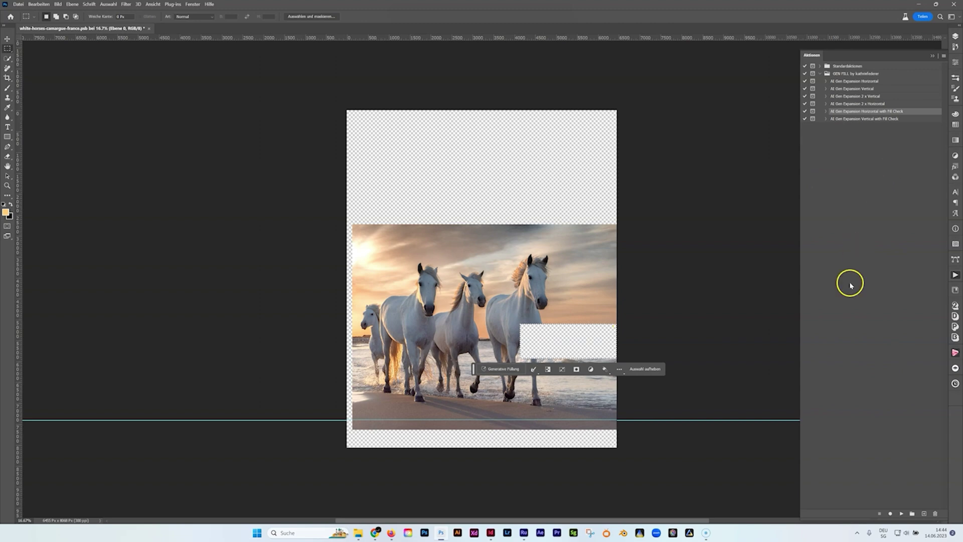
pyautogui.click(901, 514)
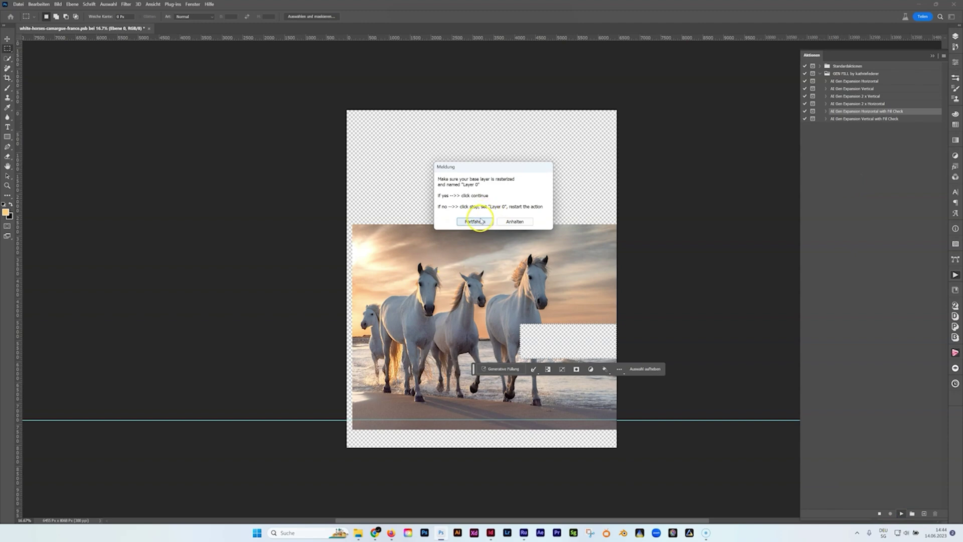
# Stop the action to check the base layer in Layers, then rerun it from the start
pyautogui.click(516, 222)
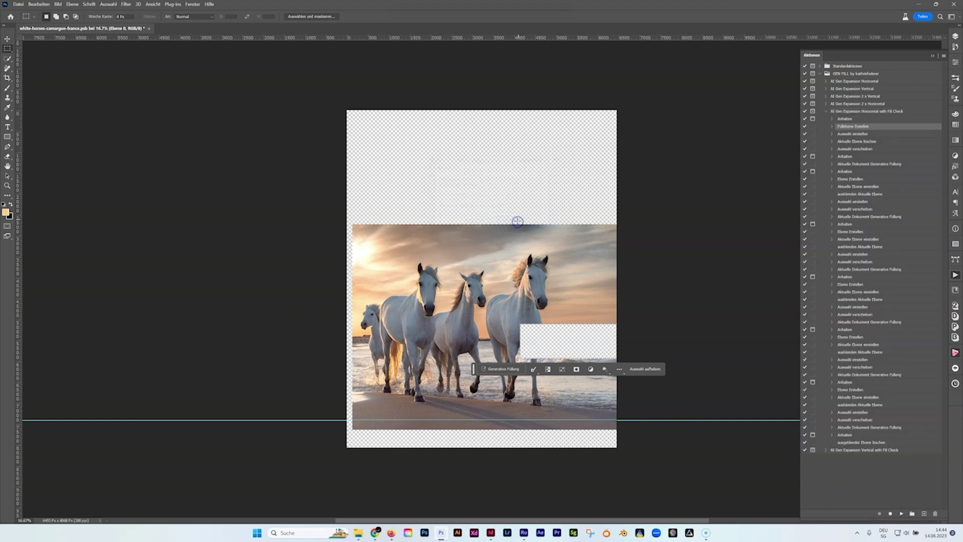
pyautogui.click(956, 36)
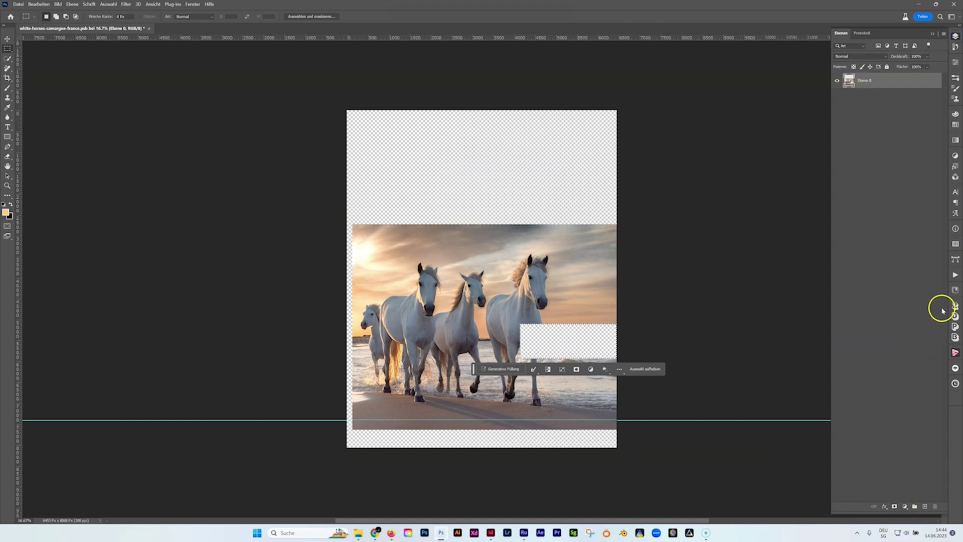
pyautogui.click(955, 275)
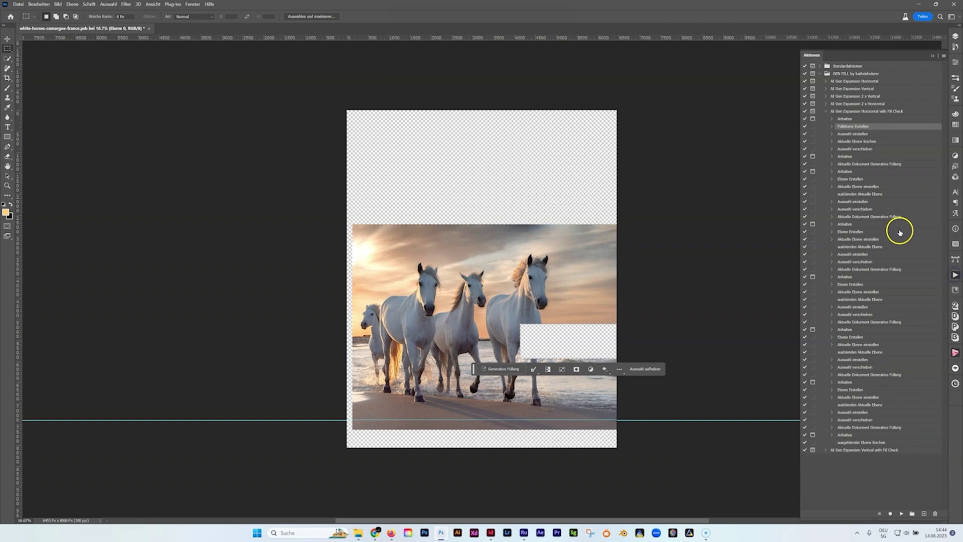
pyautogui.click(848, 111)
pyautogui.click(902, 514)
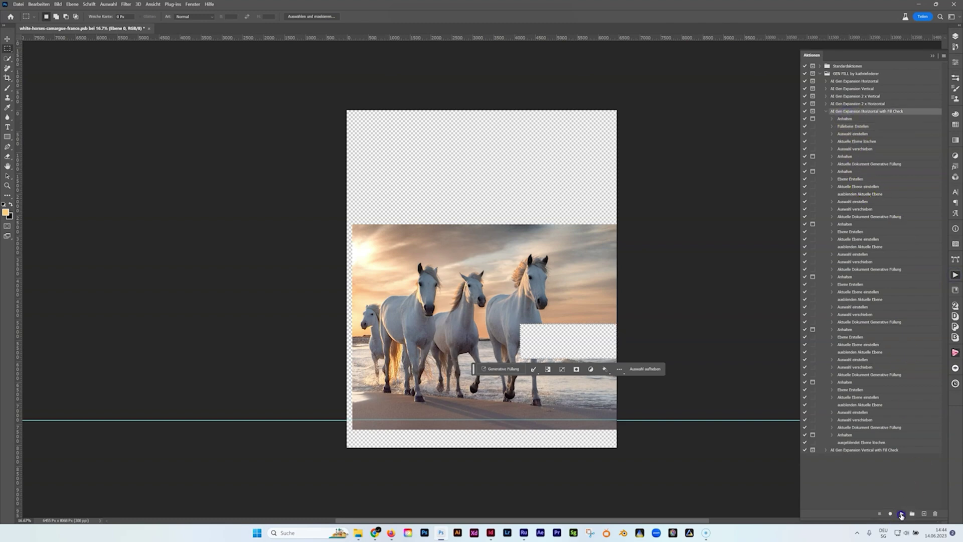
# Continue, then stop the action, drag the marquee onto the blank patch by the right horse, and resume
pyautogui.click(479, 222)
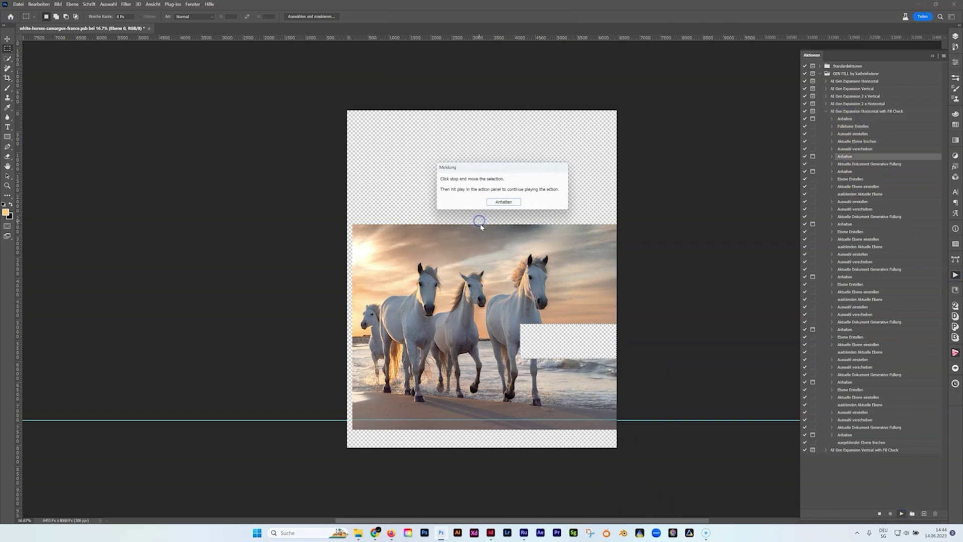
pyautogui.click(502, 207)
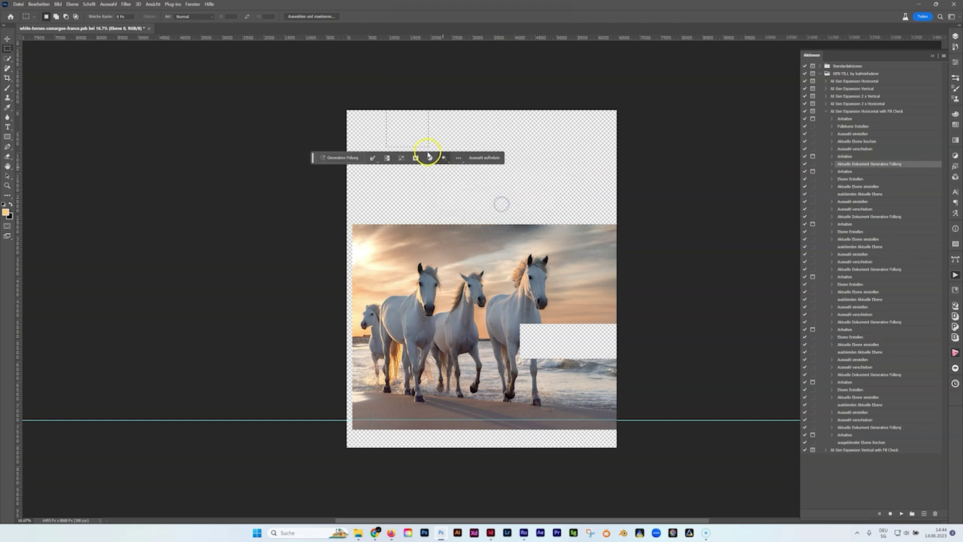
pyautogui.moveTo(407, 132); pyautogui.dragTo(527, 344)
pyautogui.click(901, 513)
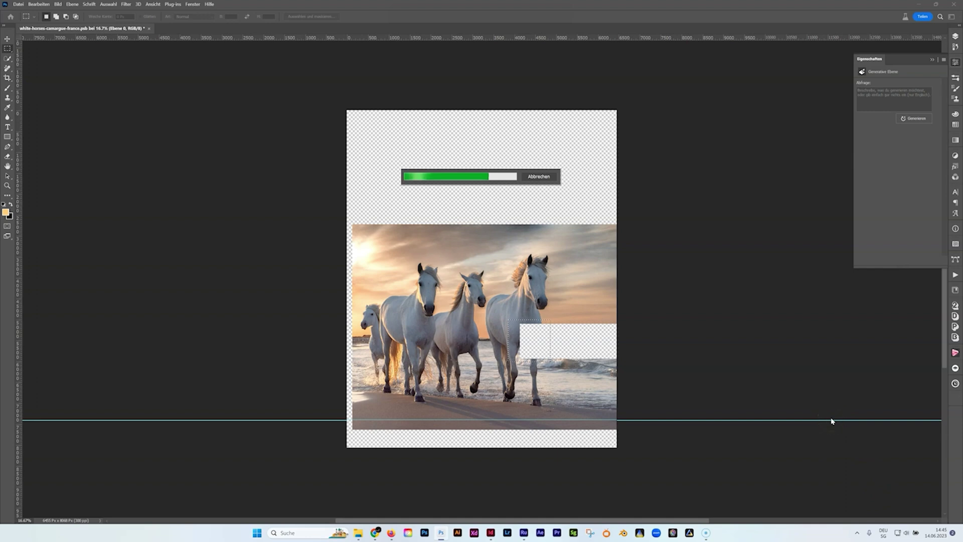
# Stop the action at its prompt and preview the second fill variation beside the right horse
pyautogui.click(805, 408)
pyautogui.click(788, 362)
pyautogui.click(425, 211)
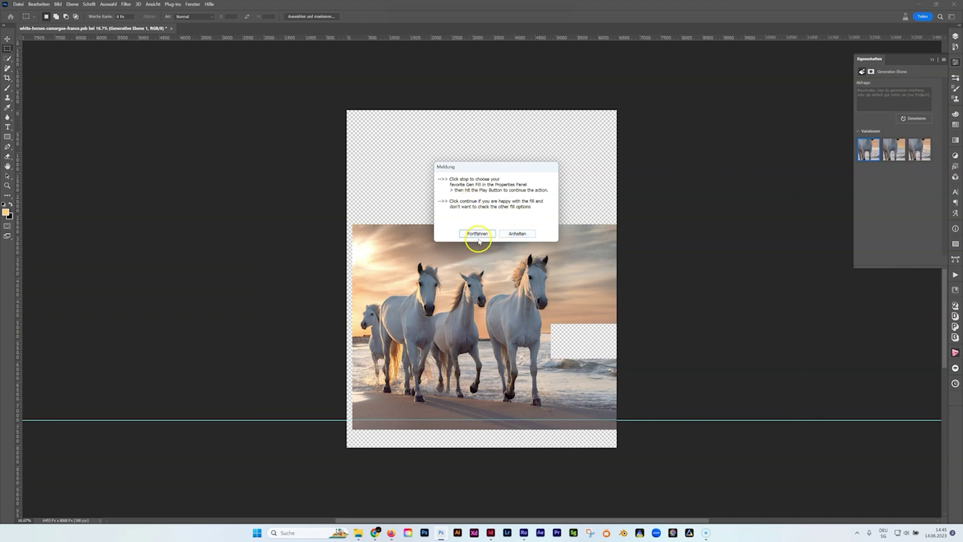
pyautogui.click(519, 234)
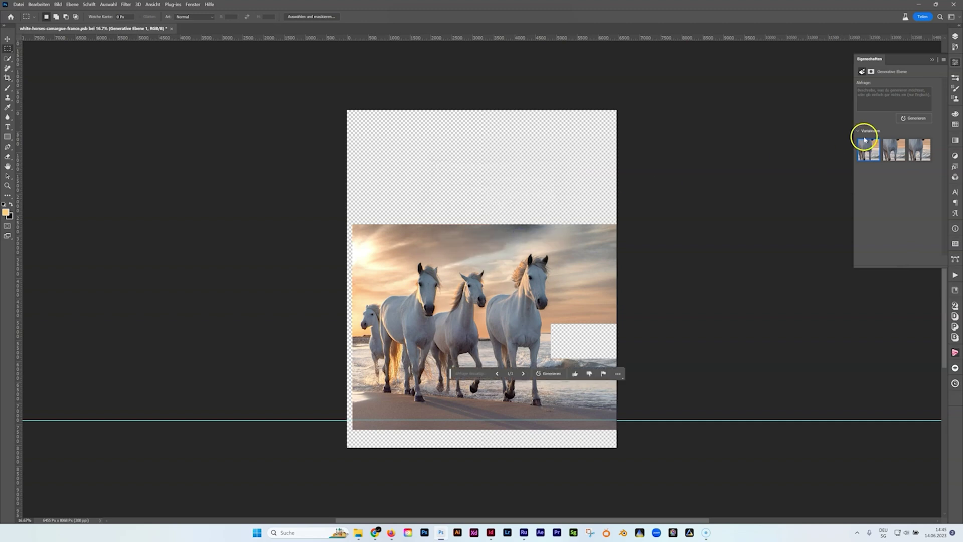
pyautogui.click(895, 147)
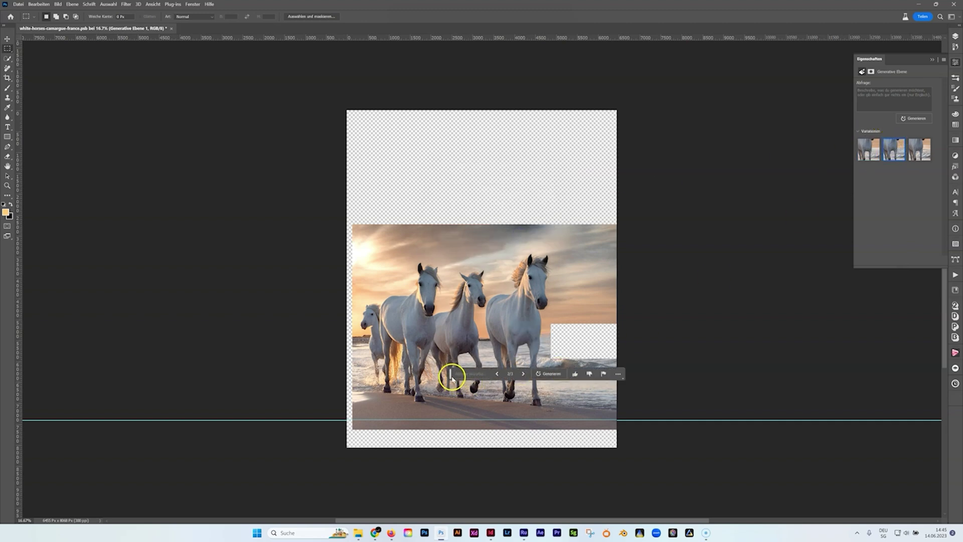
pyautogui.moveTo(452, 377); pyautogui.dragTo(458, 490)
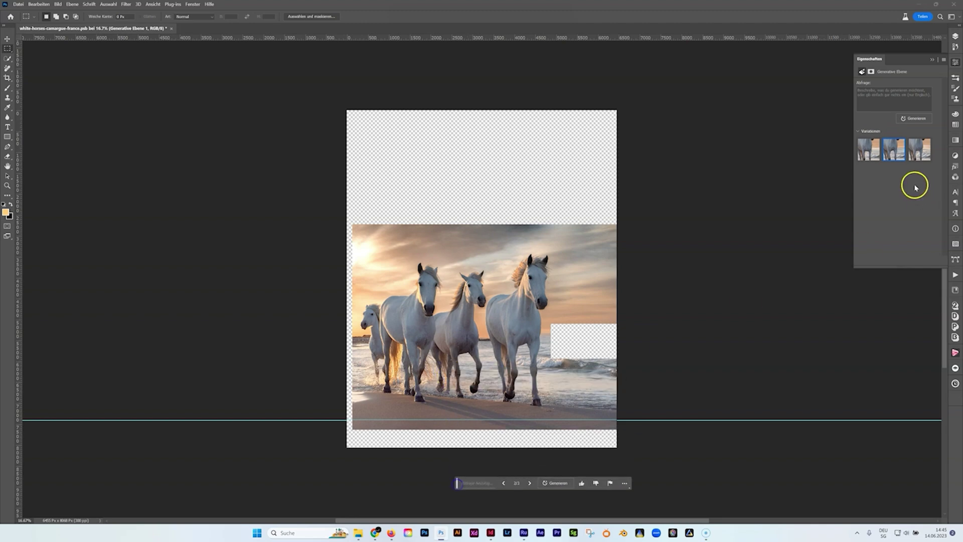
# Compare the variations, keep the third one, and resume the expansion action
pyautogui.click(908, 148)
pyautogui.click(867, 152)
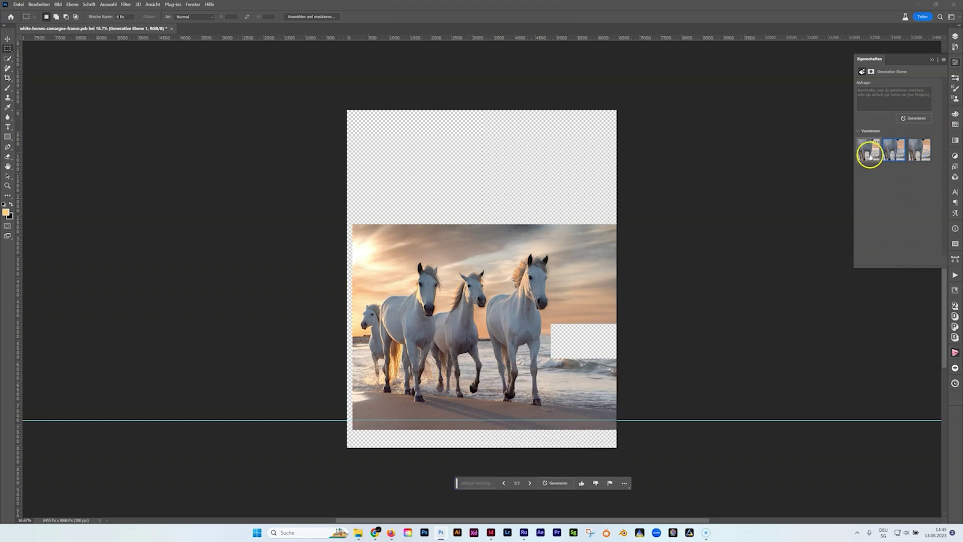
pyautogui.click(885, 152)
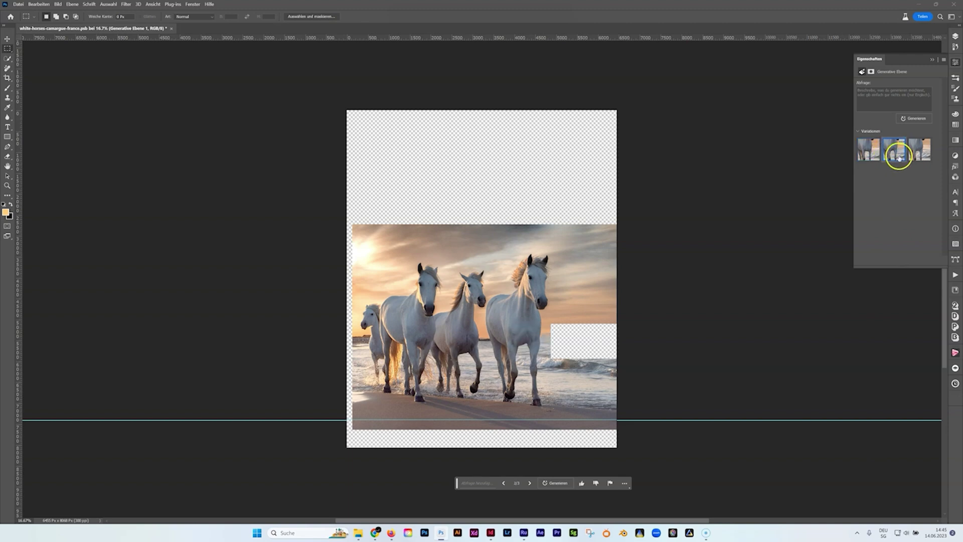
pyautogui.click(915, 151)
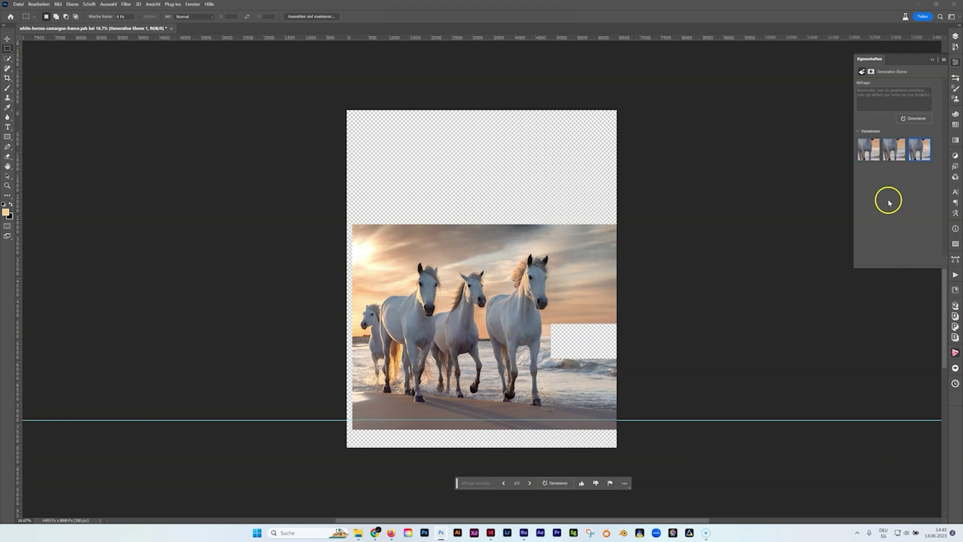
pyautogui.click(955, 275)
pyautogui.click(901, 515)
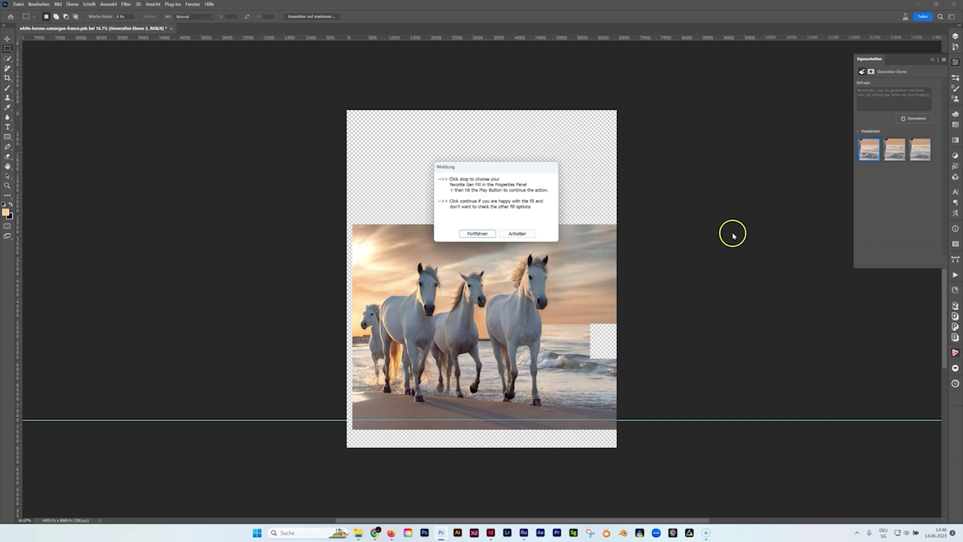
# Stop the action, preview the second and third variations, and keep the first for the waves
pyautogui.click(521, 234)
pyautogui.click(891, 154)
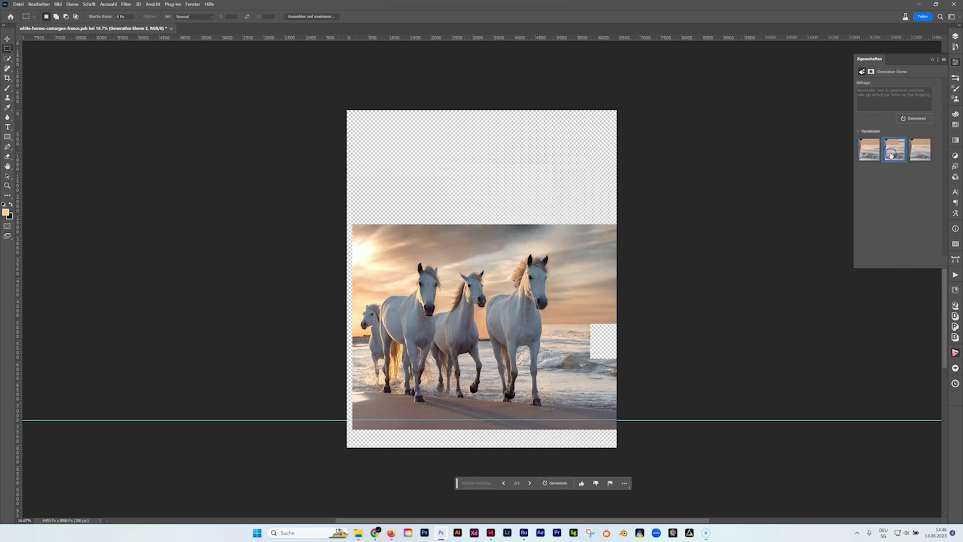
pyautogui.click(902, 156)
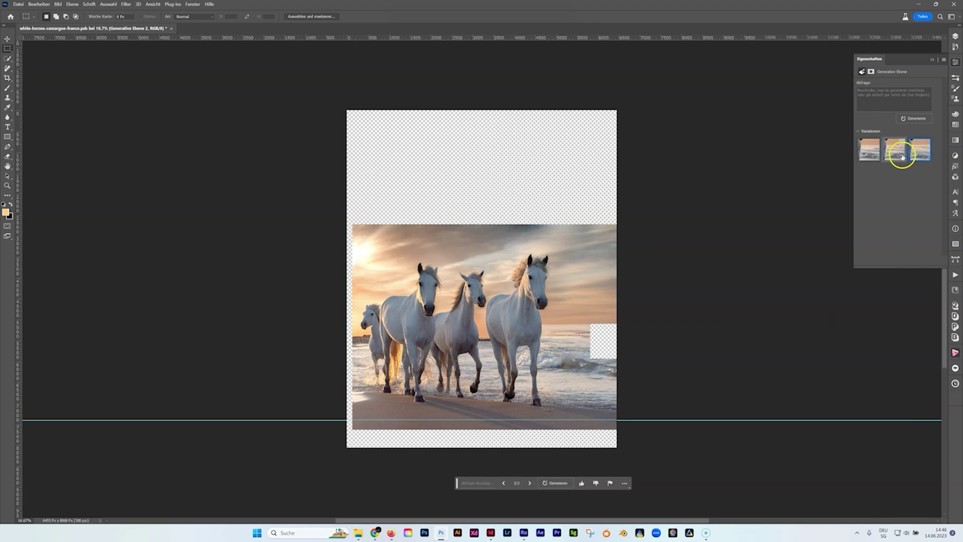
pyautogui.click(871, 156)
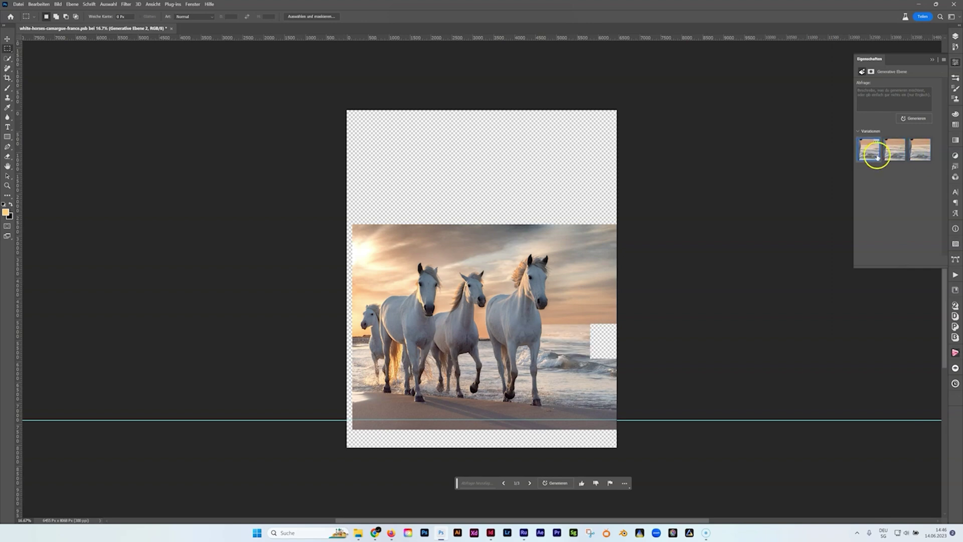
pyautogui.click(867, 155)
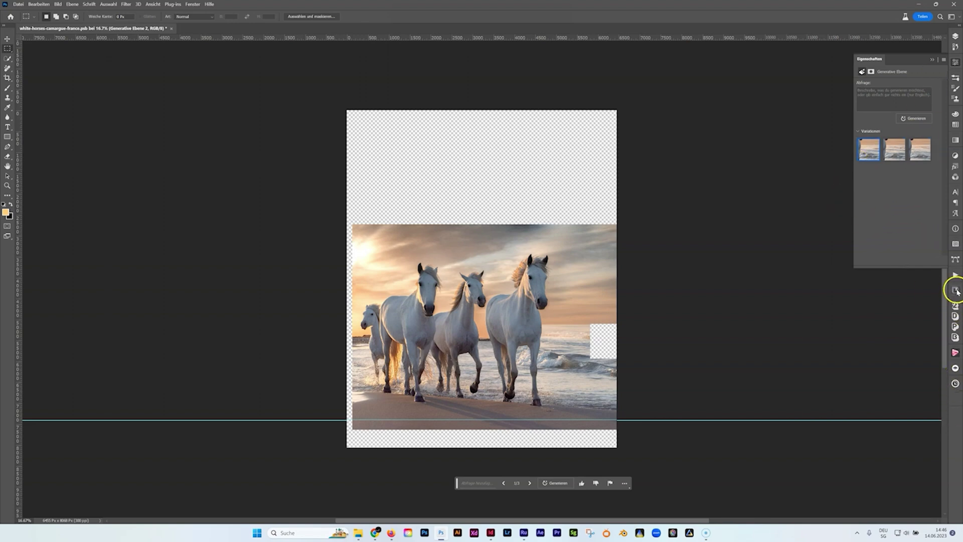
# Resume the expansion action to generate the next fill, then stop at the following prompt
pyautogui.click(956, 290)
pyautogui.click(898, 515)
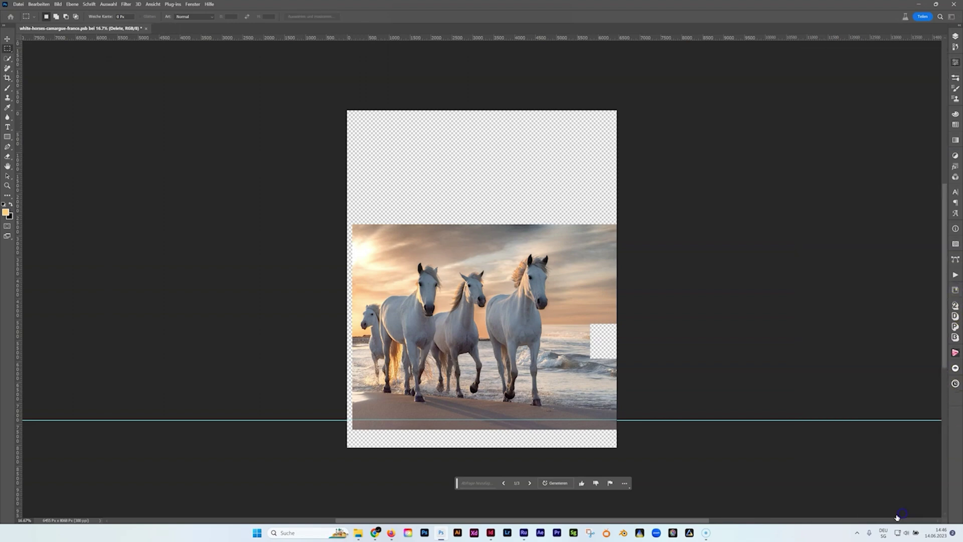
pyautogui.press('Return')
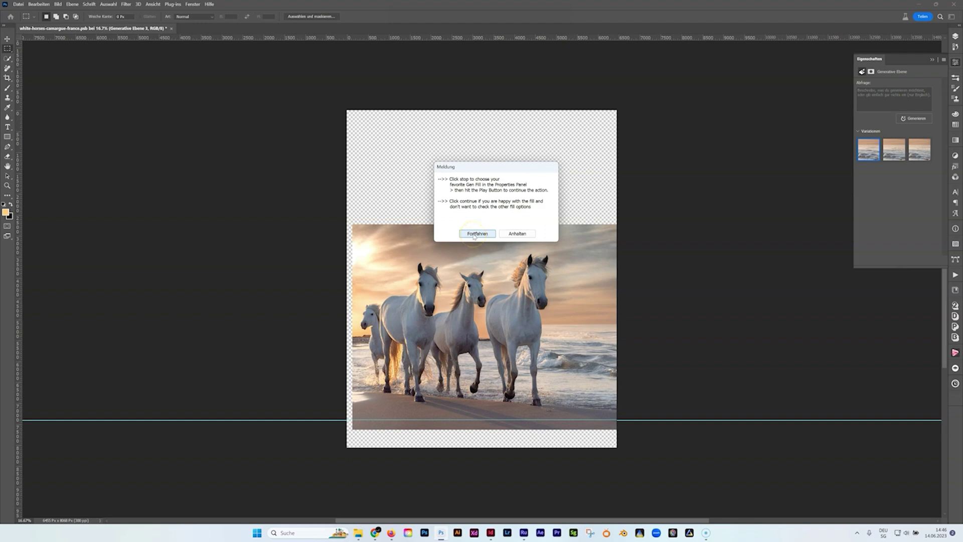
pyautogui.click(516, 234)
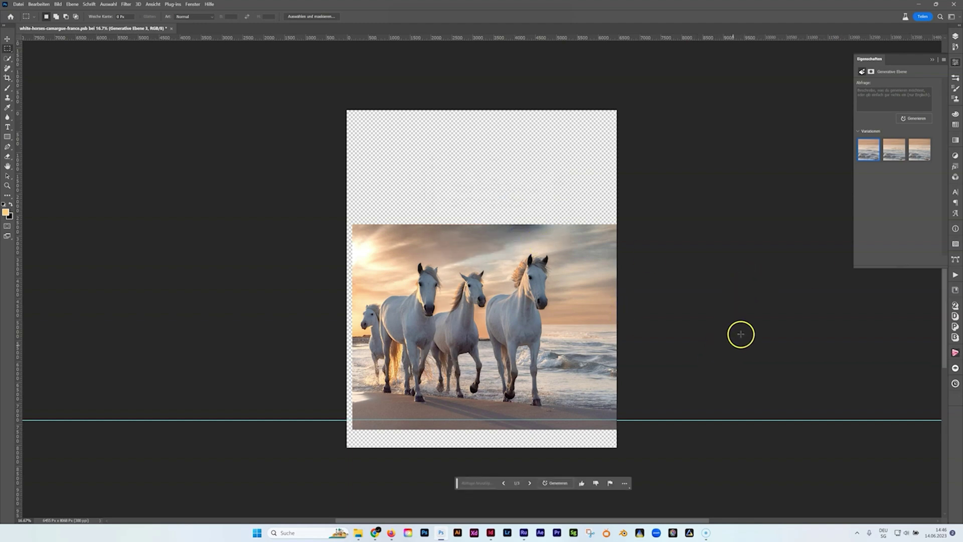
# Select the upper and lower Delete layers and drag them onto the trash icon
pyautogui.click(955, 35)
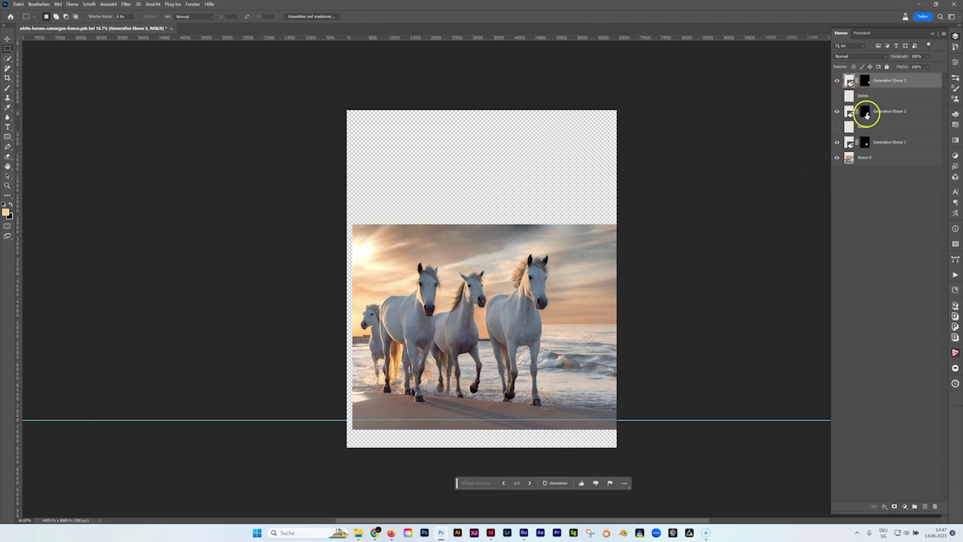
pyautogui.click(859, 97)
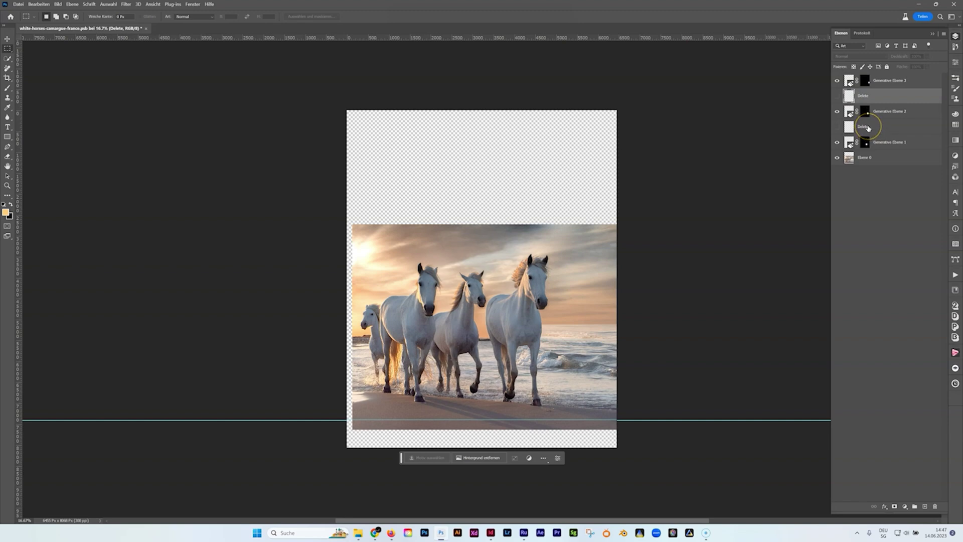
pyautogui.keyDown('ctrl'); pyautogui.click(869, 128); pyautogui.keyUp('ctrl')
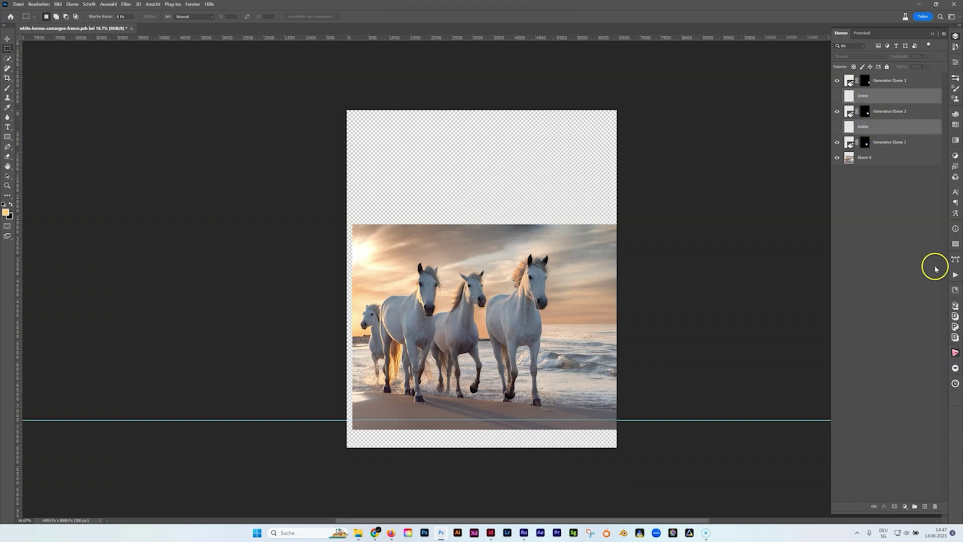
pyautogui.moveTo(895, 132); pyautogui.dragTo(937, 506)
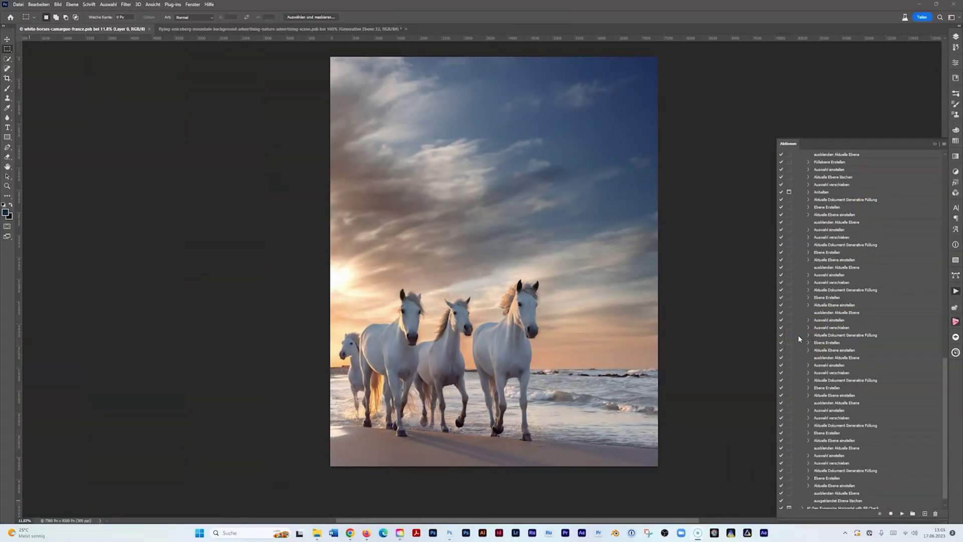
# Hide and reshow Generative Ebene 1 to compare the horses image with and without sky
pyautogui.scroll(-1, 828, 370)
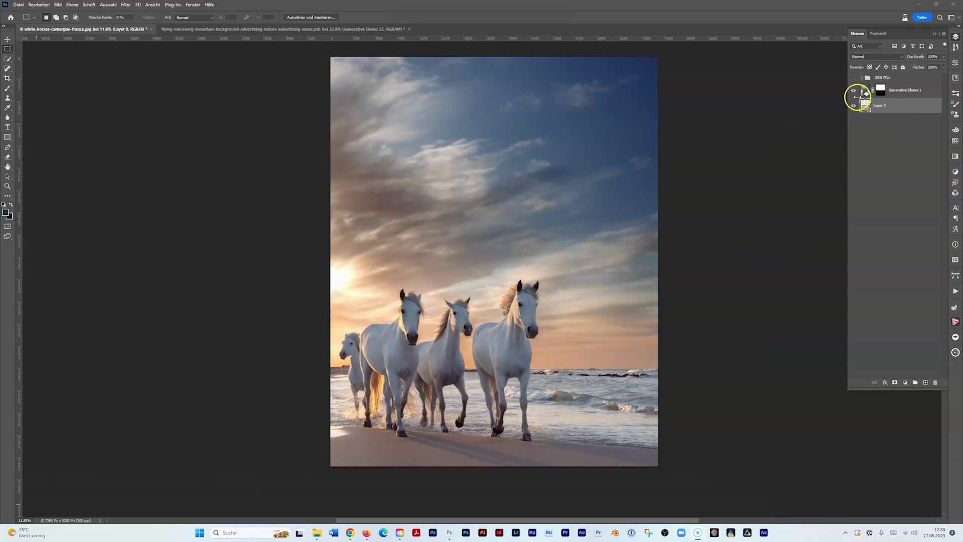
pyautogui.click(855, 91)
pyautogui.click(854, 90)
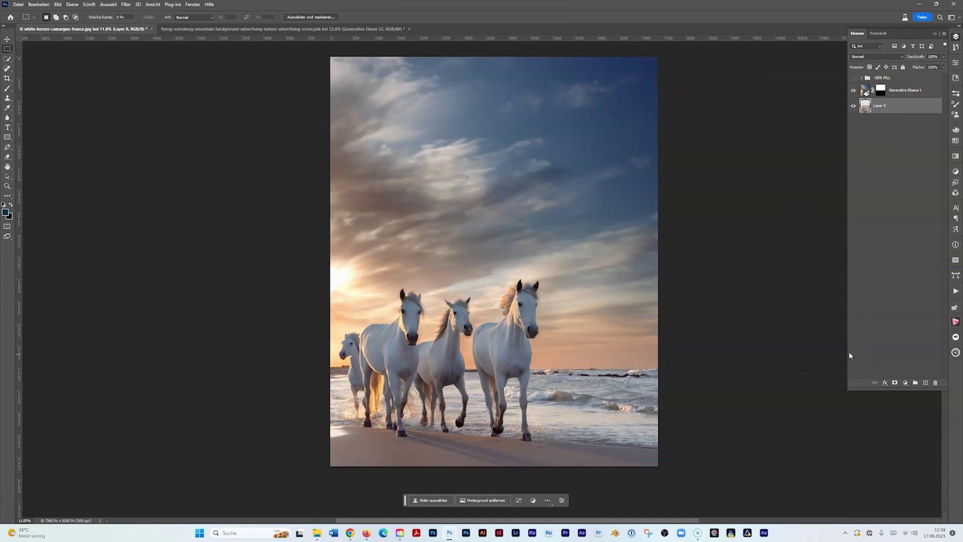
pyautogui.moveTo(918, 387); pyautogui.dragTo(920, 392)
# Switch to the flying-iceberg-mountain PSB document
pyautogui.moveTo(866, 90); pyautogui.dragTo(843, 76)
pyautogui.moveTo(843, 75); pyautogui.dragTo(28, 482)
pyautogui.hotkey('ctrl', 'Tab')
pyautogui.click(282, 420)
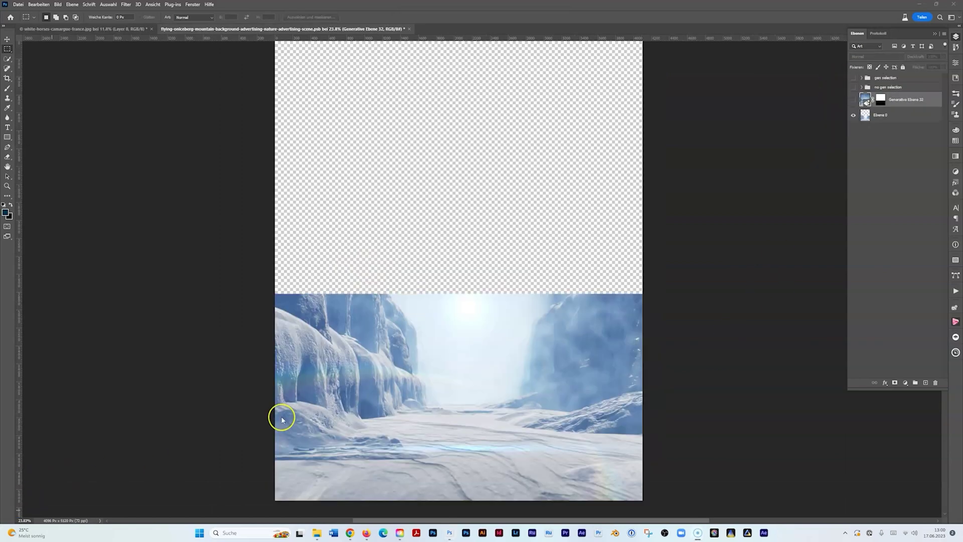
# Show Generative Ebene 32 to reveal the generated sky and ice cliffs, zooming in on them
pyautogui.click(854, 102)
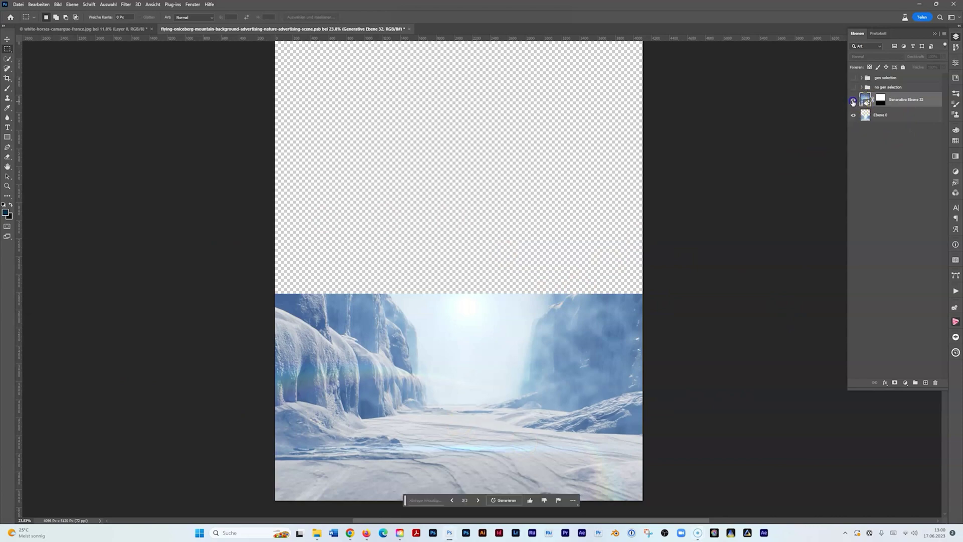
pyautogui.click(853, 102)
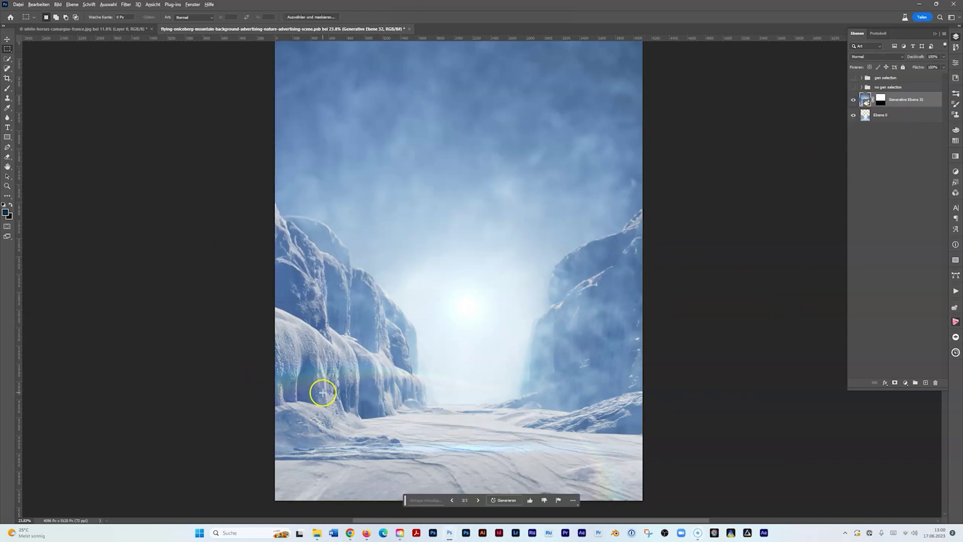
pyautogui.scroll(4, 323, 393)
pyautogui.scroll(2, 338, 279)
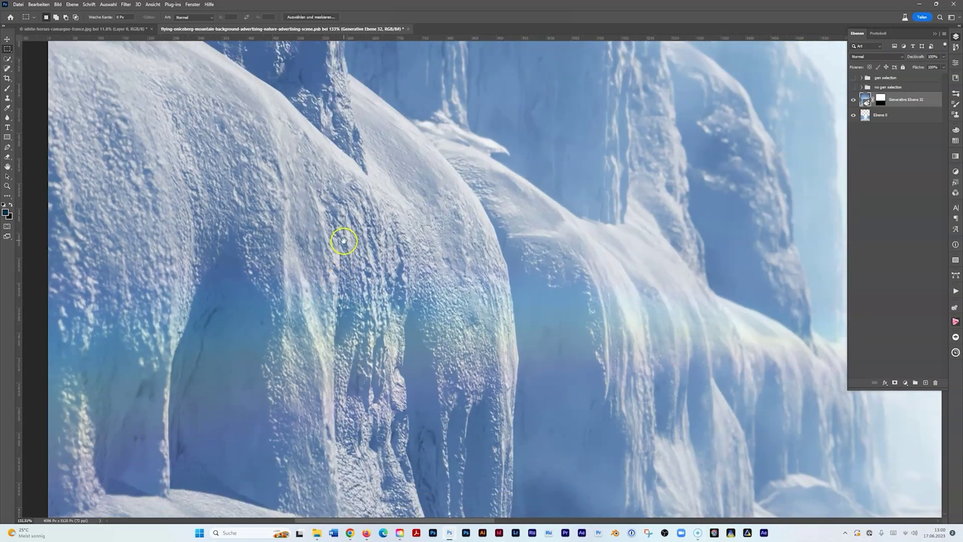
pyautogui.scroll(5, 343, 241)
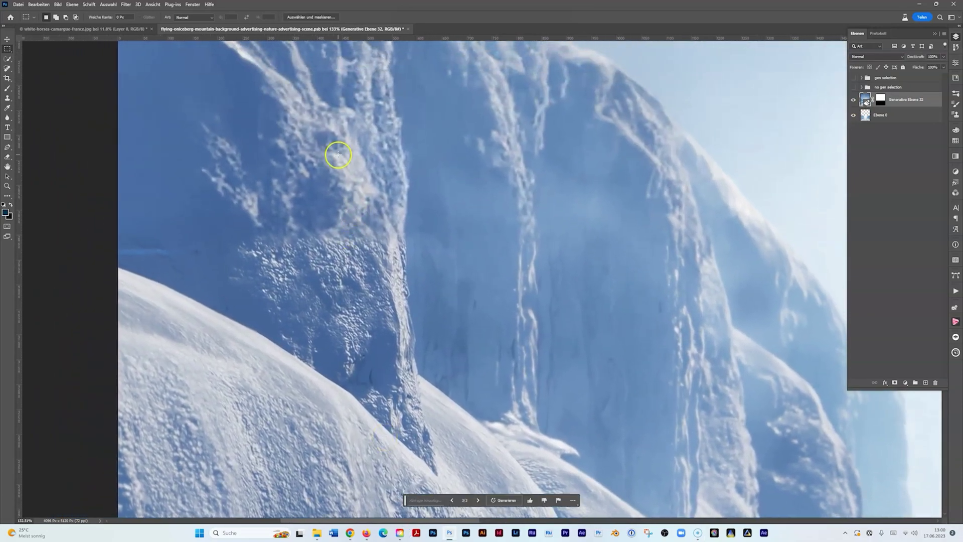
pyautogui.scroll(2, 392, 254)
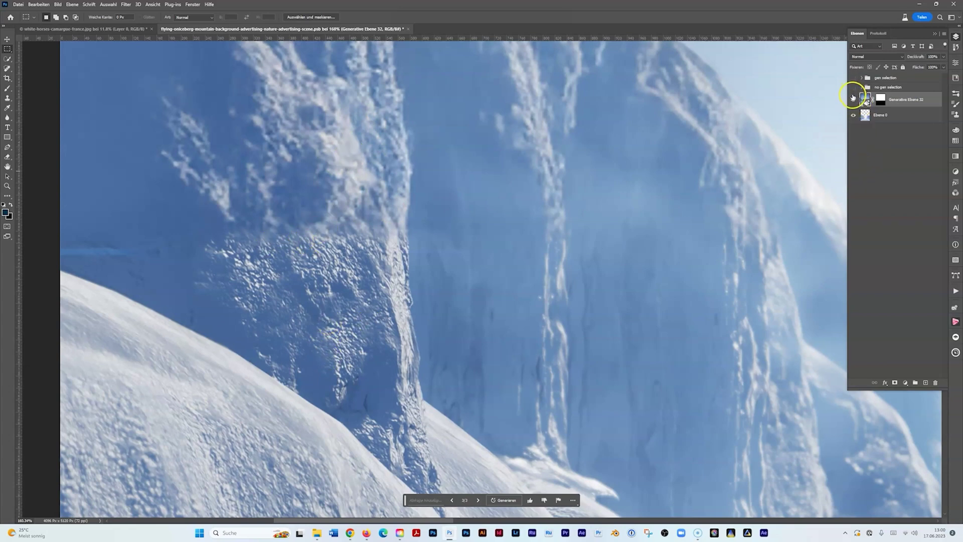
# Toggle the no gen selection group and step through History states to compare the cliffs
pyautogui.click(853, 98)
pyautogui.click(854, 87)
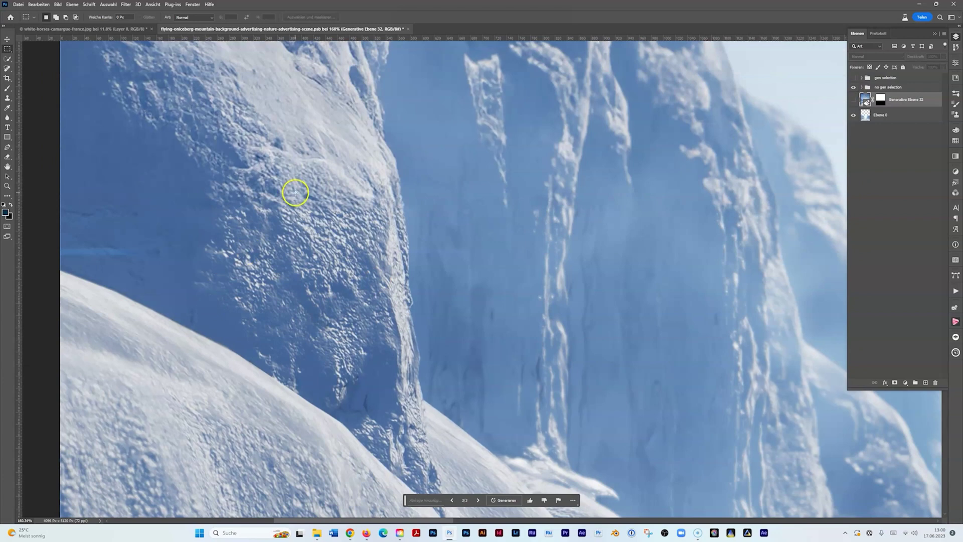
pyautogui.moveTo(295, 193); pyautogui.dragTo(308, 275)
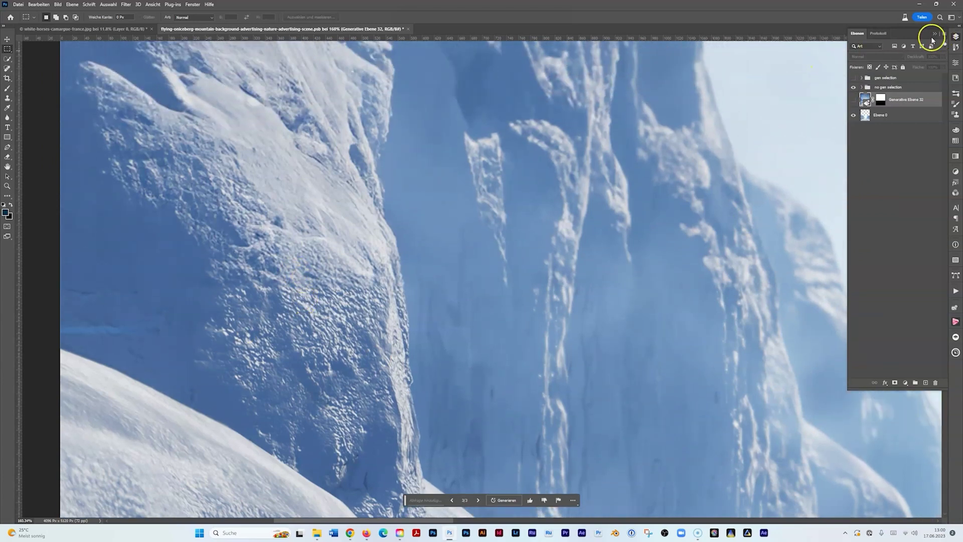
pyautogui.click(878, 34)
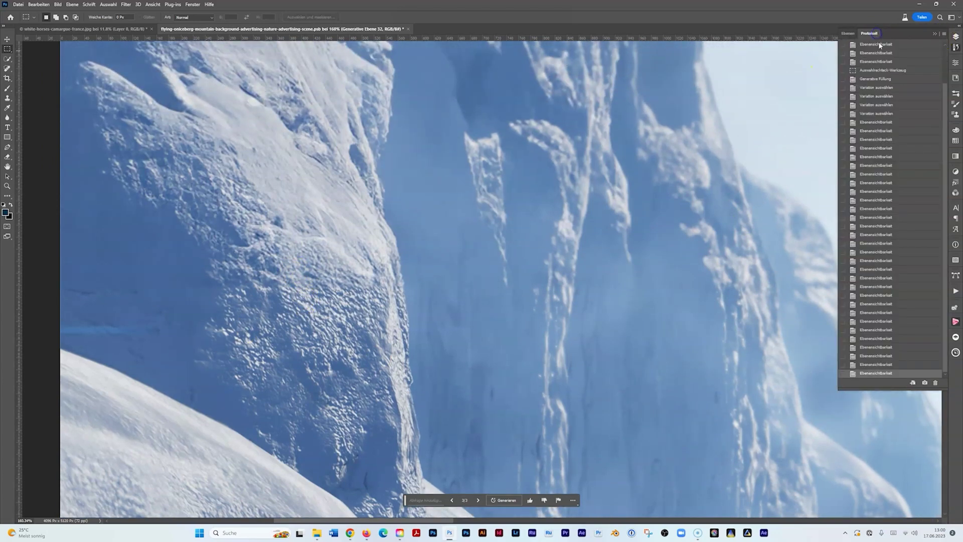
pyautogui.click(879, 356)
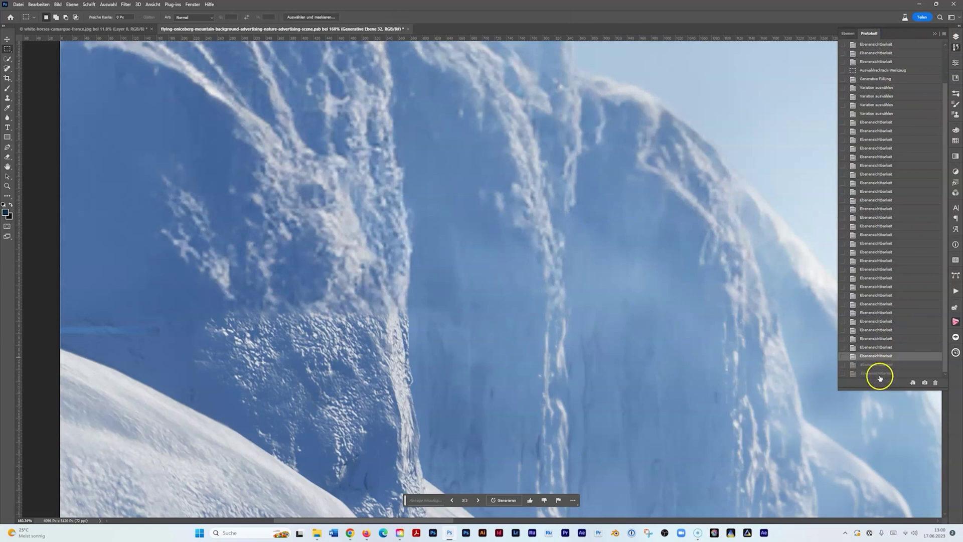
pyautogui.click(878, 374)
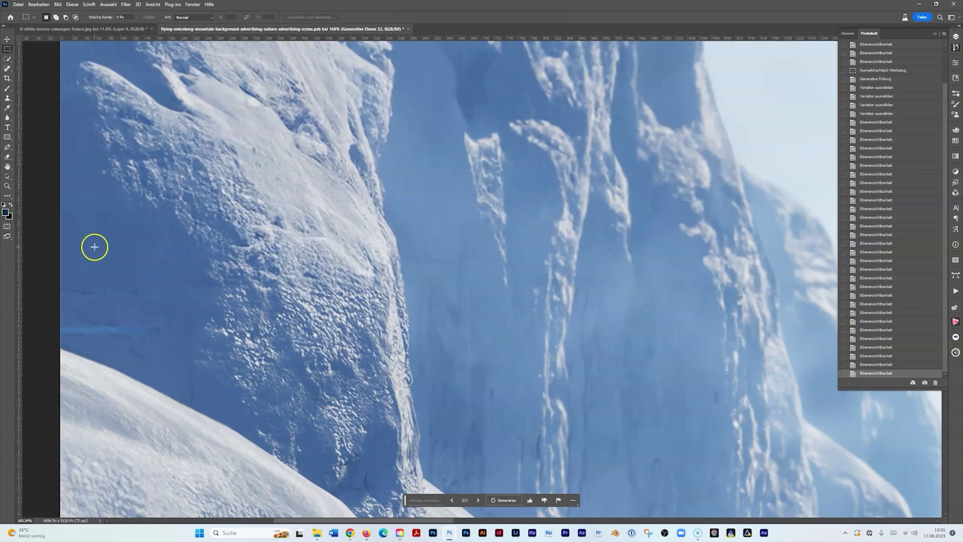
pyautogui.click(120, 30)
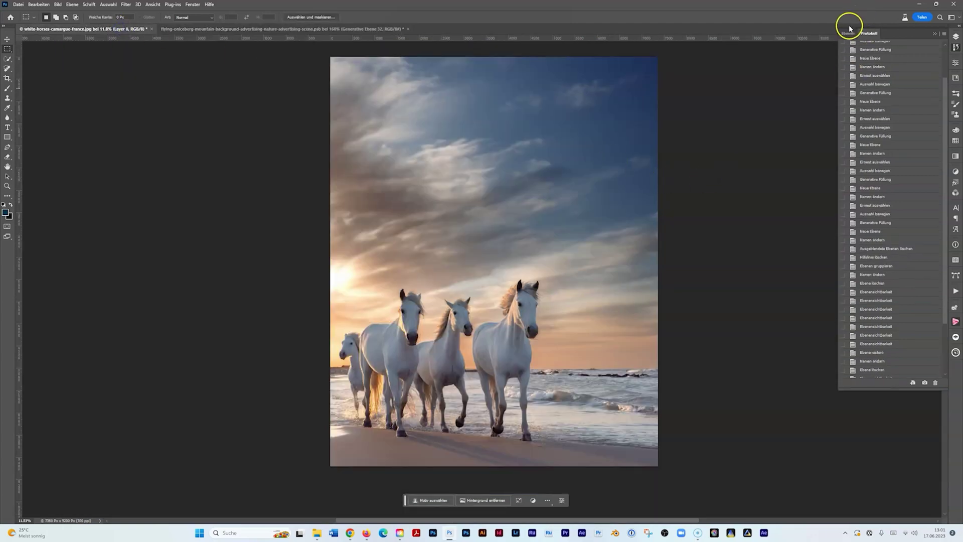
# Switch the right panel from Protokoll back to the Ebenen layer list
pyautogui.click(851, 33)
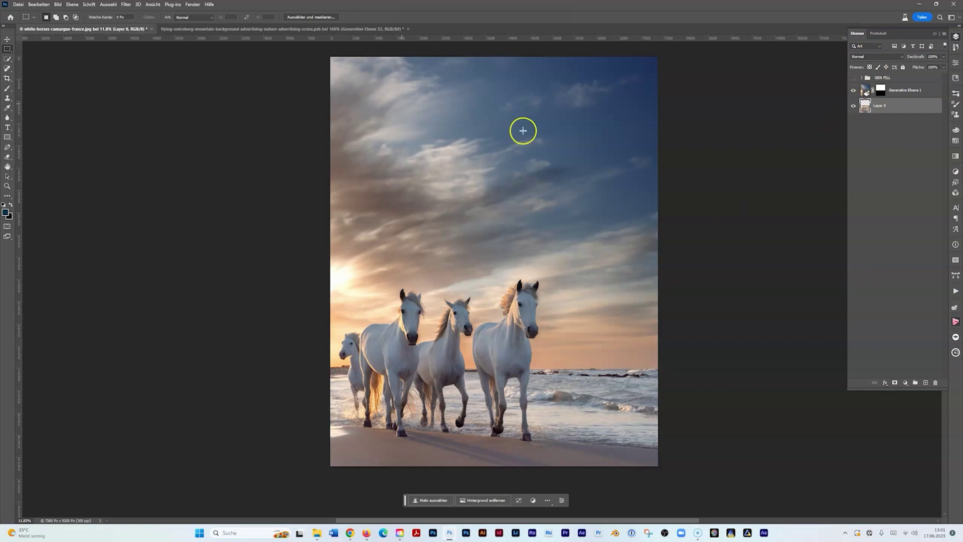